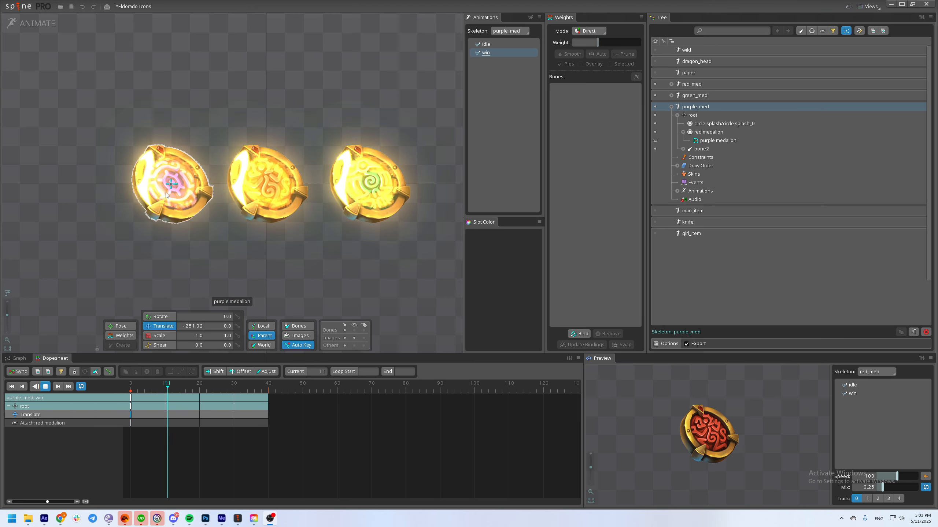
Hide the red, green and purple medallion skeletons, show the dragon_head skeleton and play its win animation.
left_click(671, 106)
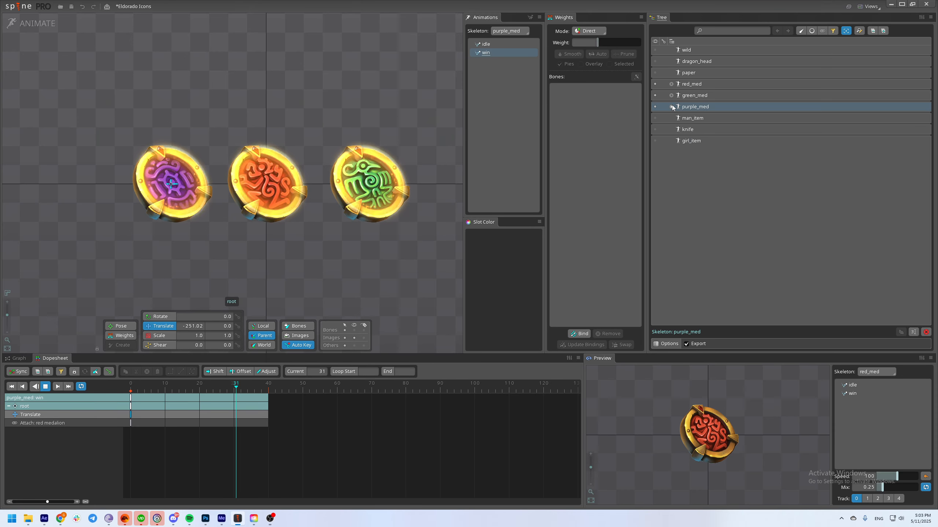
left_click_drag(655, 85, 655, 107)
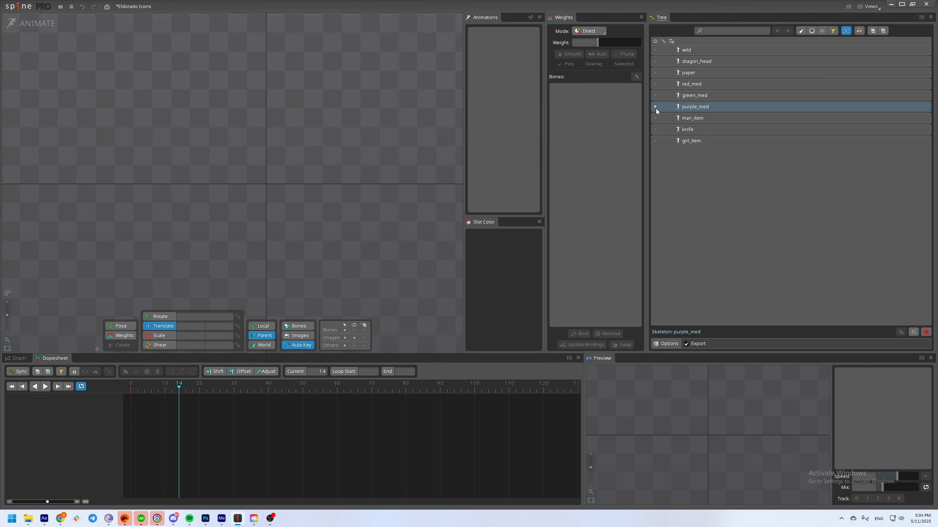
left_click(654, 61)
key("d")
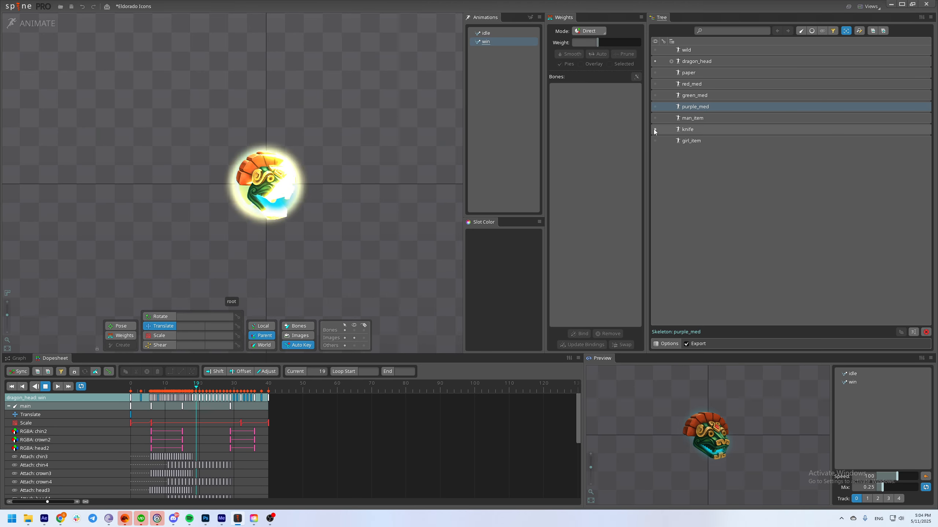
Examine the dragon head's win animation, pausing playback to inspect the head, crown and mouth glow attachments.
scroll(280, 242, "up", 2)
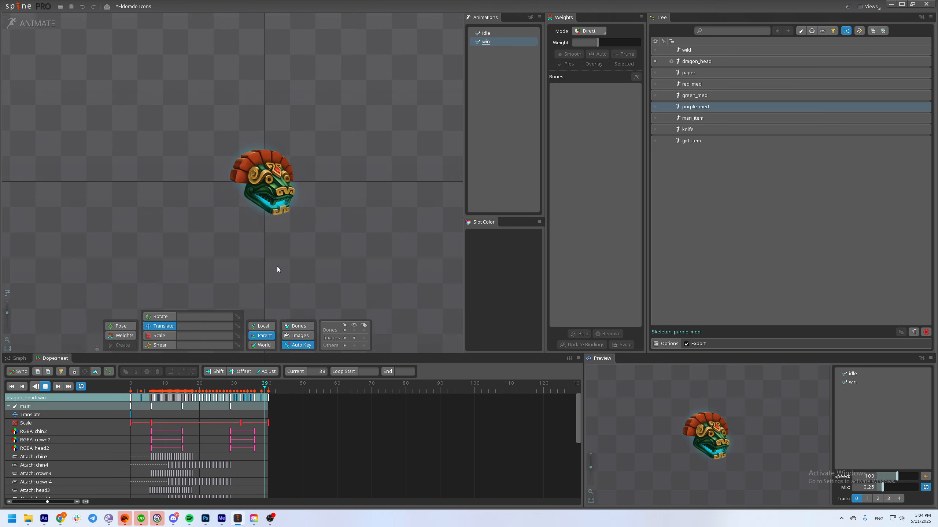
left_click_drag(277, 266, 295, 247)
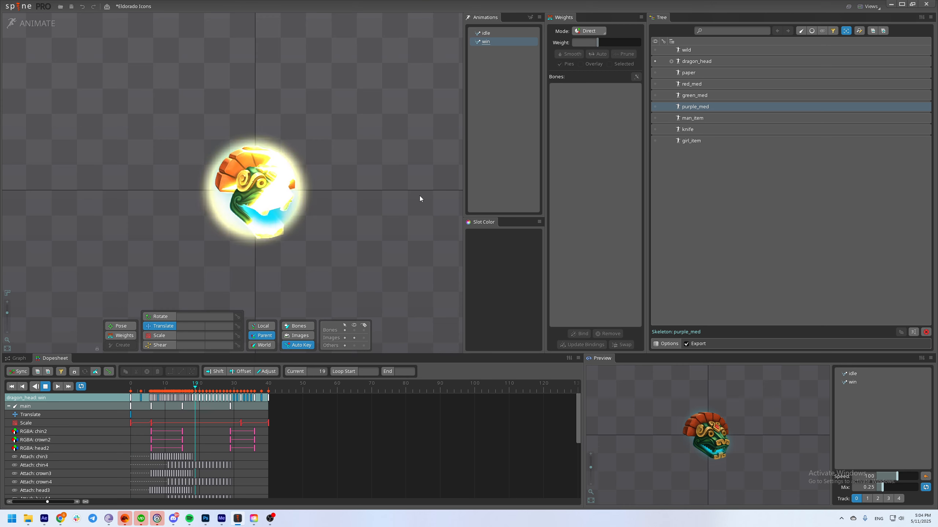
scroll(356, 225, "up", 2)
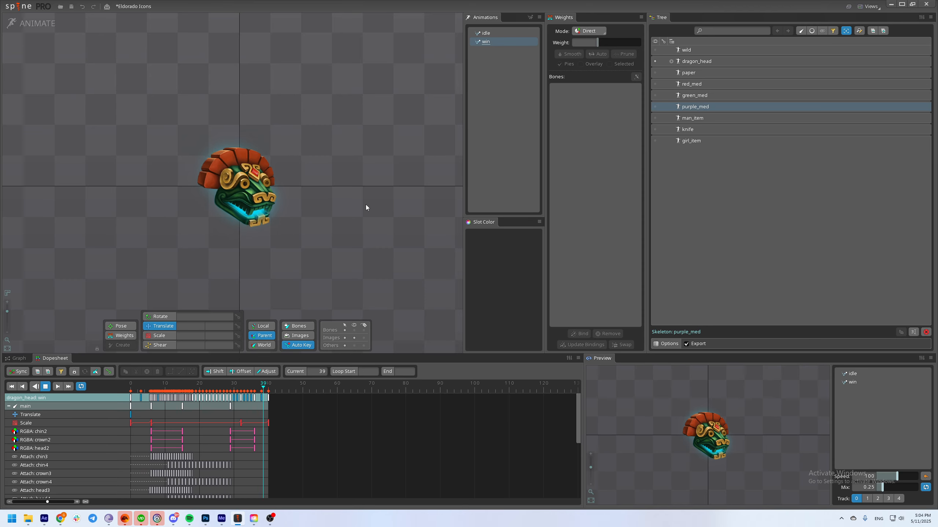
key("d")
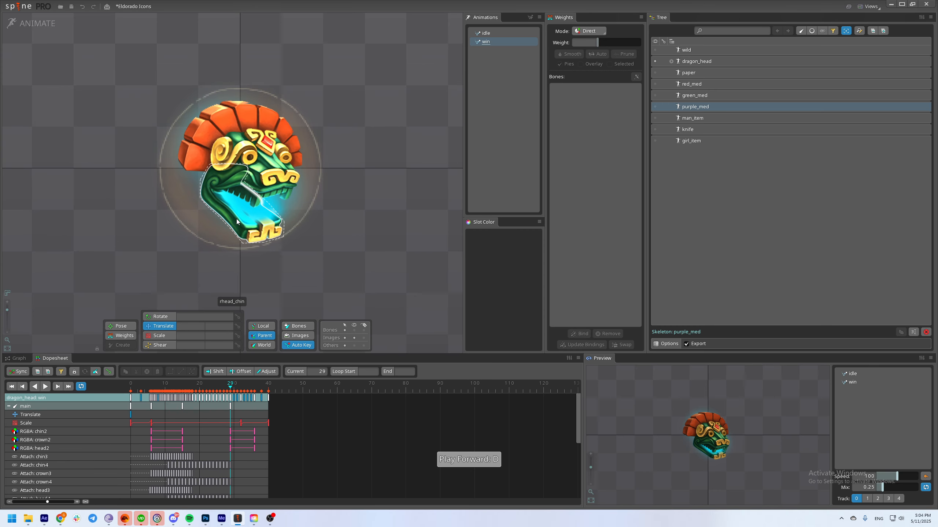
left_click(273, 168)
left_click(271, 172)
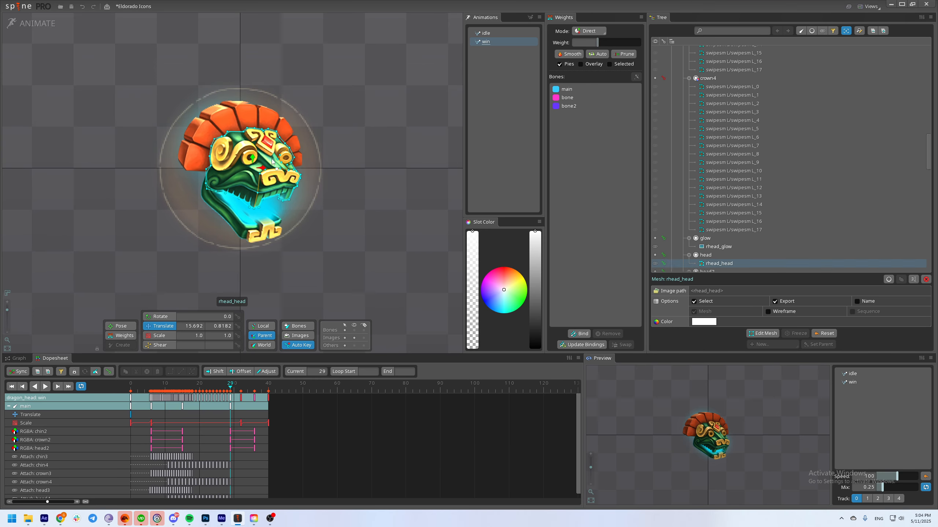
left_click(218, 120)
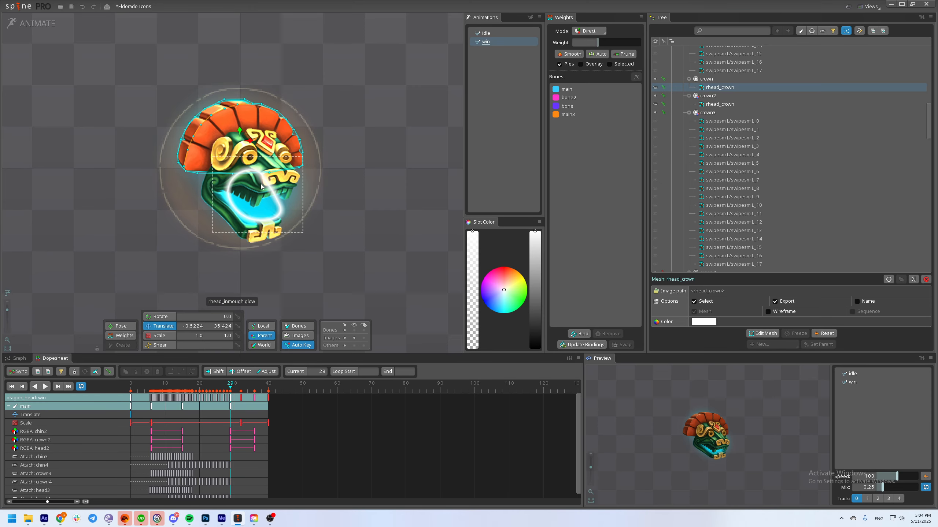
left_click(258, 202)
key("d")
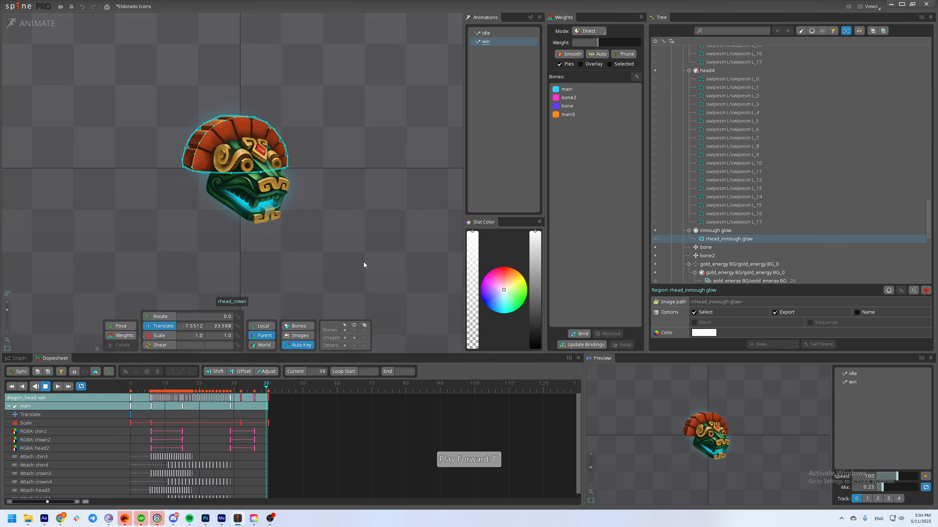
scroll(359, 260, "down", 2)
key("Escape")
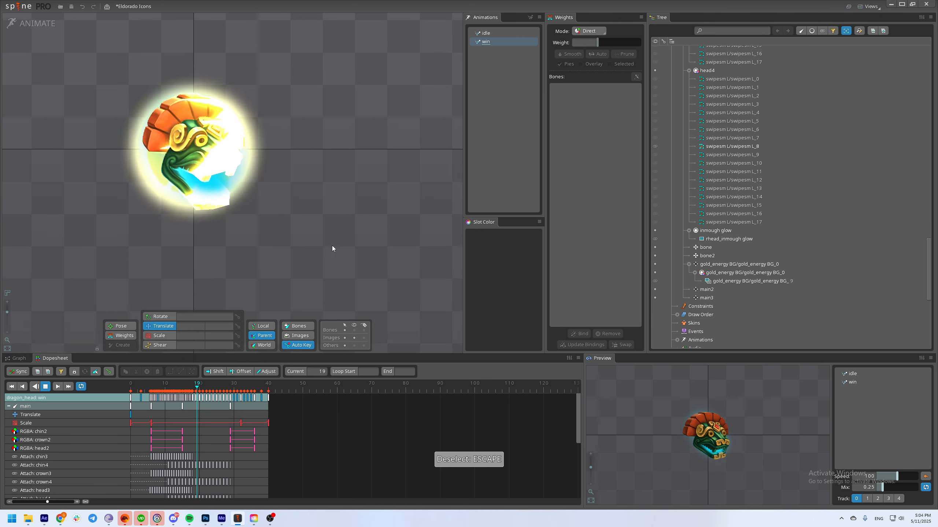
left_click_drag(323, 248, 331, 264)
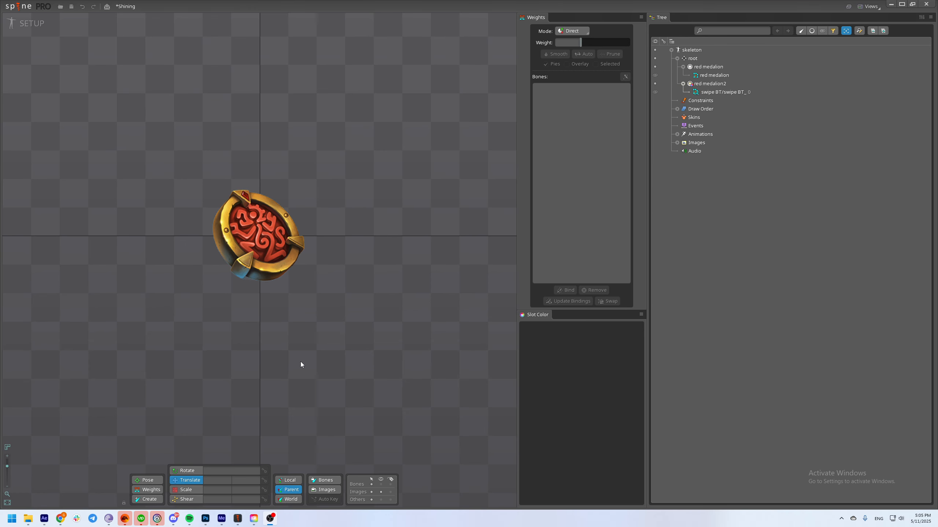
Play the red medallion's shine animation in Animate mode in the Shining project.
left_click(376, 323)
key("ctrl+Tab")
key("d")
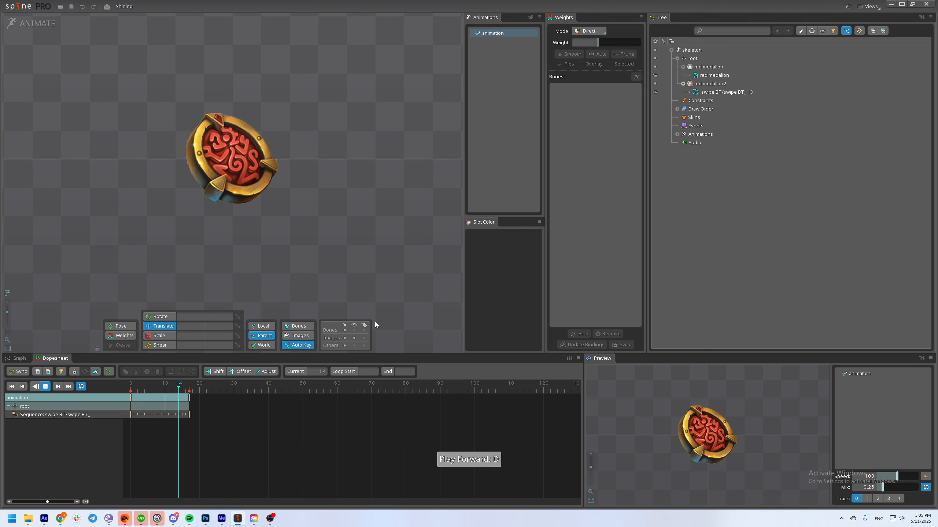
left_click_drag(307, 256, 312, 286)
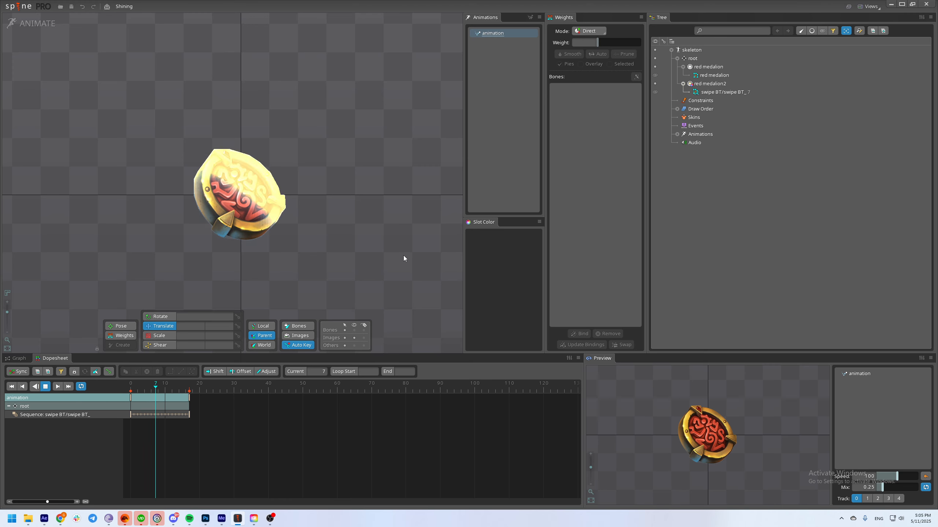
Return to Setup mode and delete the red medalion and red medalion2 slots from the skeleton.
key("ctrl+Tab")
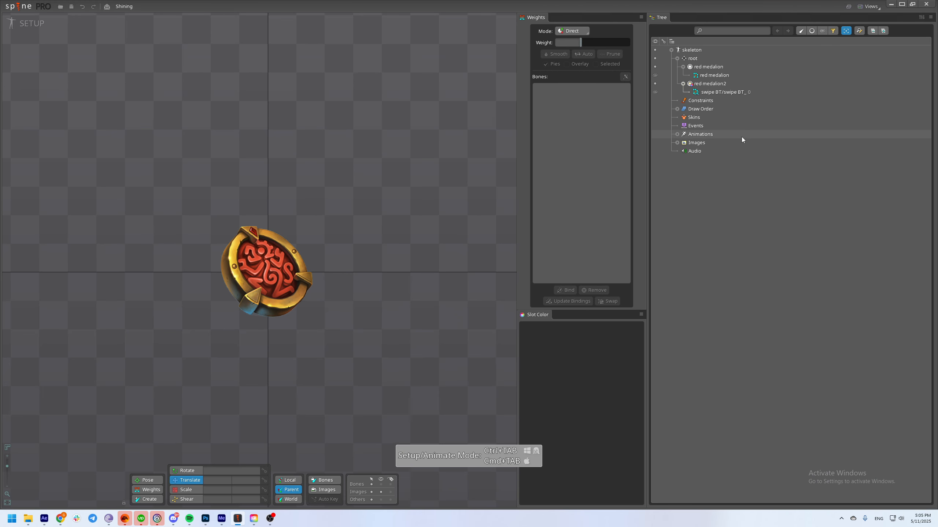
left_click(709, 67)
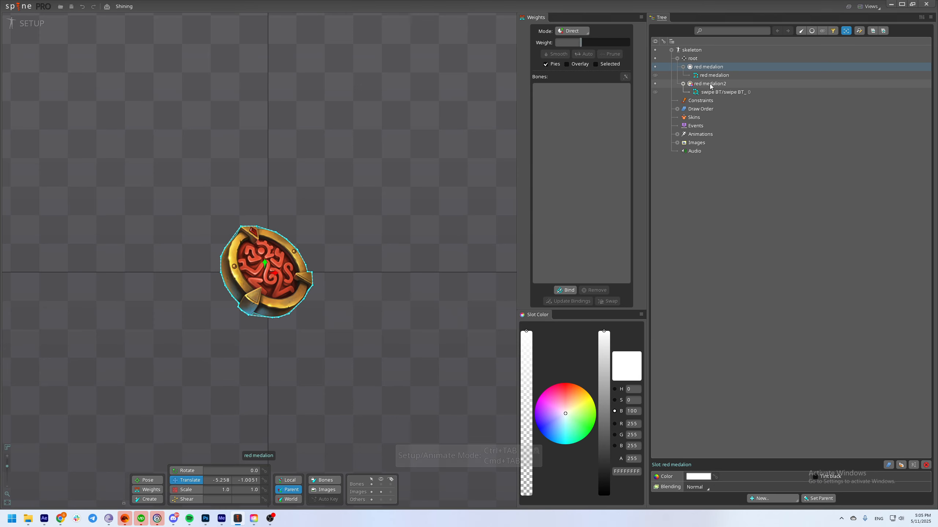
left_click(710, 84, "ctrl")
key("Delete")
key("Return")
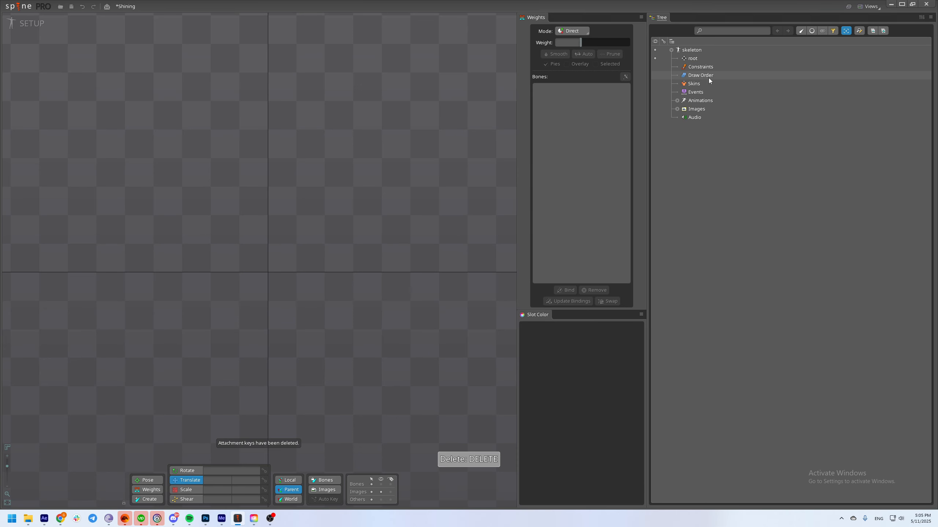
Place the red medalion image from the project's images in the scene and set its translation to 0, 0.
left_click(677, 101)
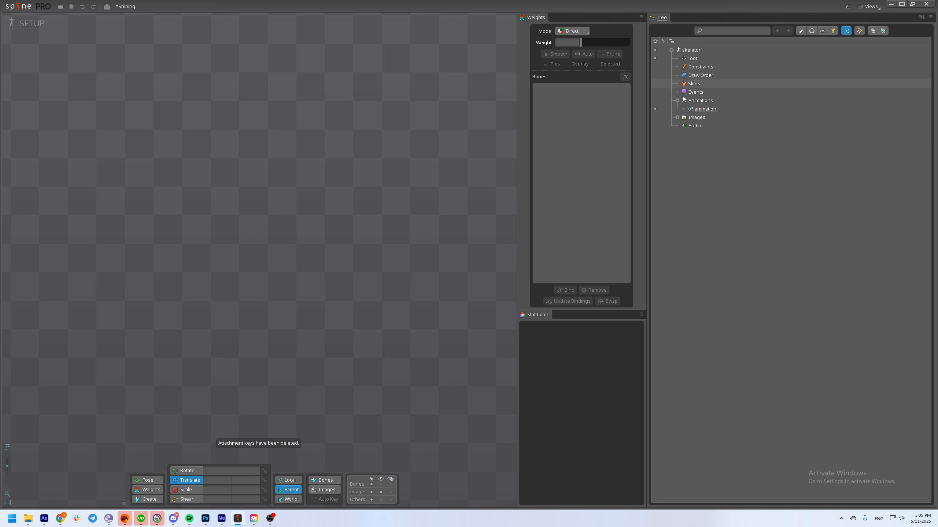
left_click(677, 117)
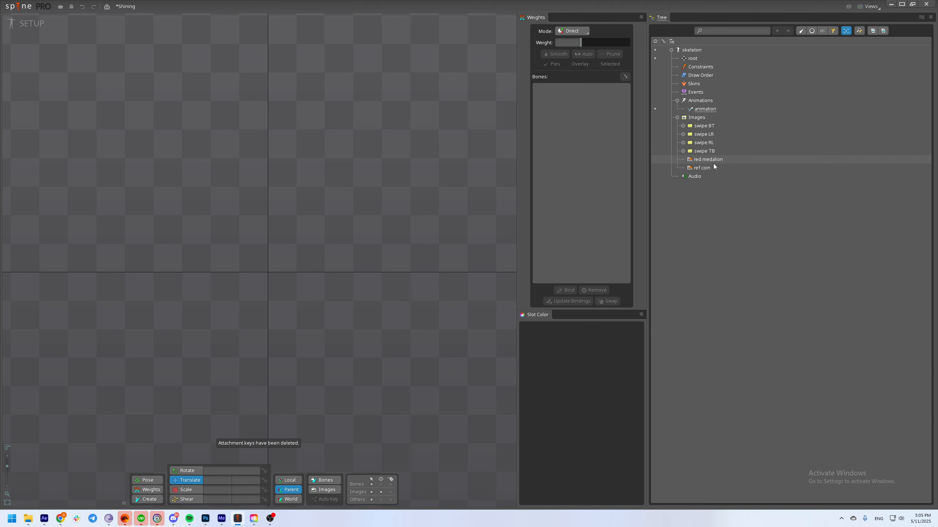
left_click_drag(712, 160, 271, 273)
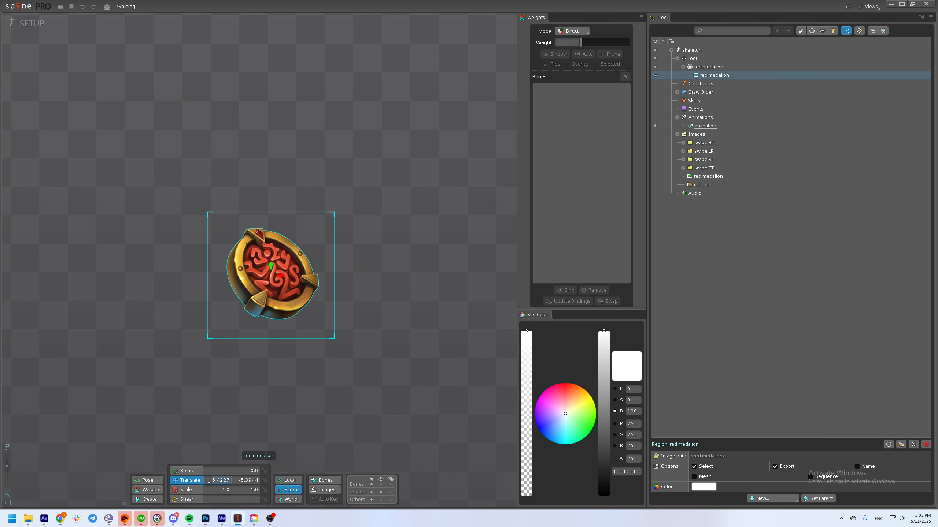
type("0")
key("Tab")
type("0")
key("Return")
Convert the red medalion attachment to a mesh and automatically trace its hull around the artwork.
scroll(268, 281, "up", 3)
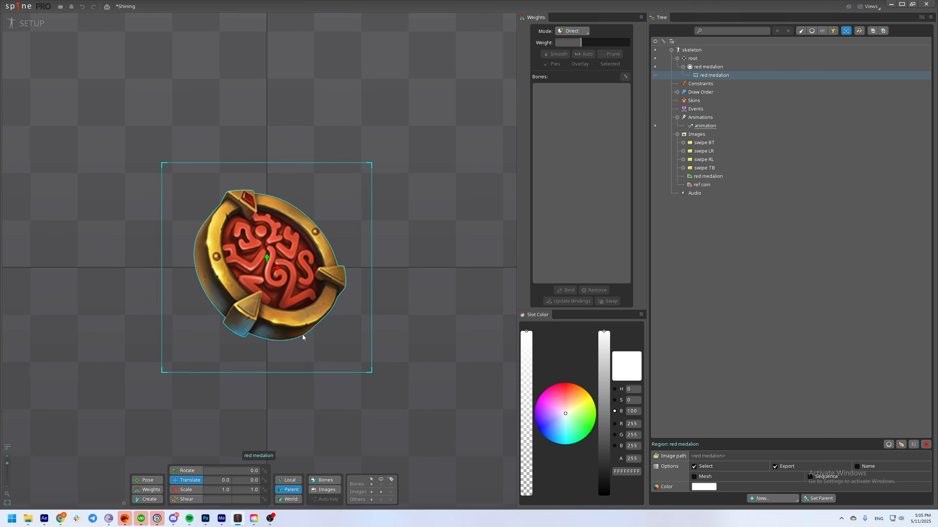
left_click_drag(347, 354, 366, 355)
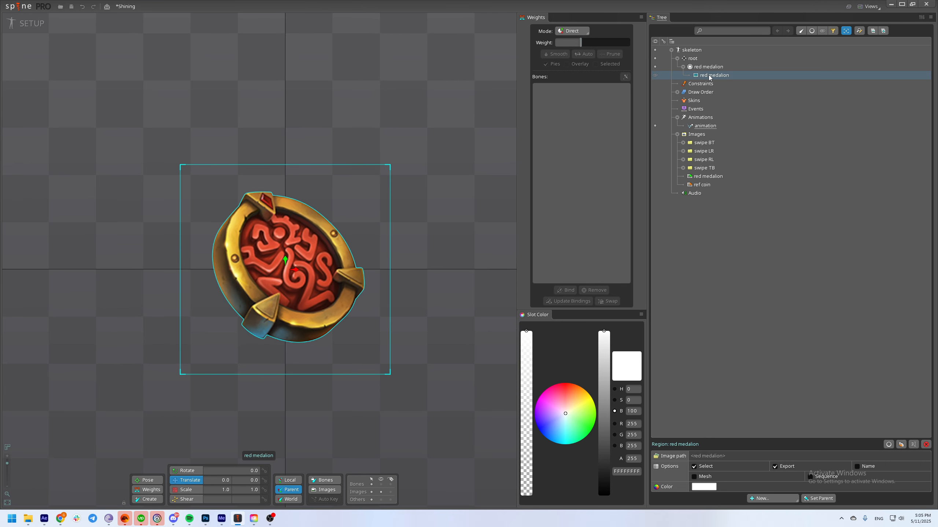
left_click(694, 476)
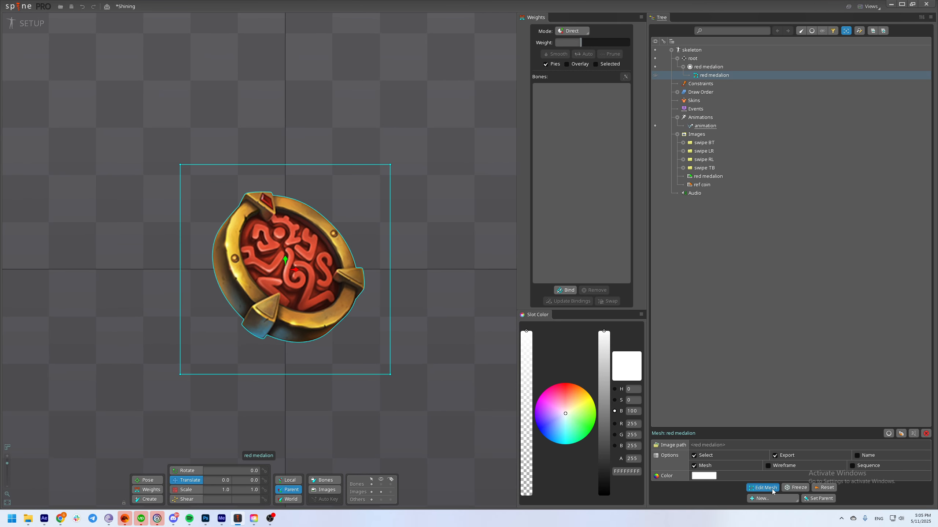
left_click(762, 488)
left_click(301, 480)
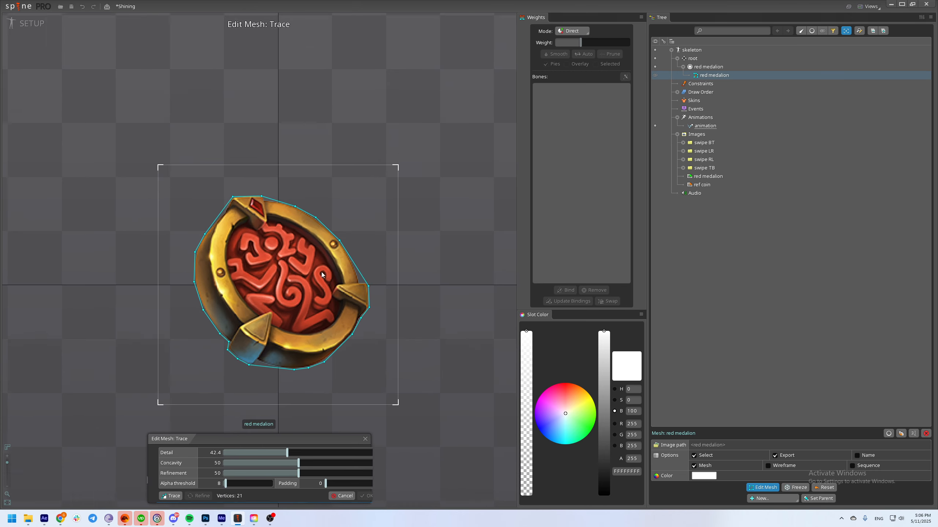
scroll(322, 275, "up", 3)
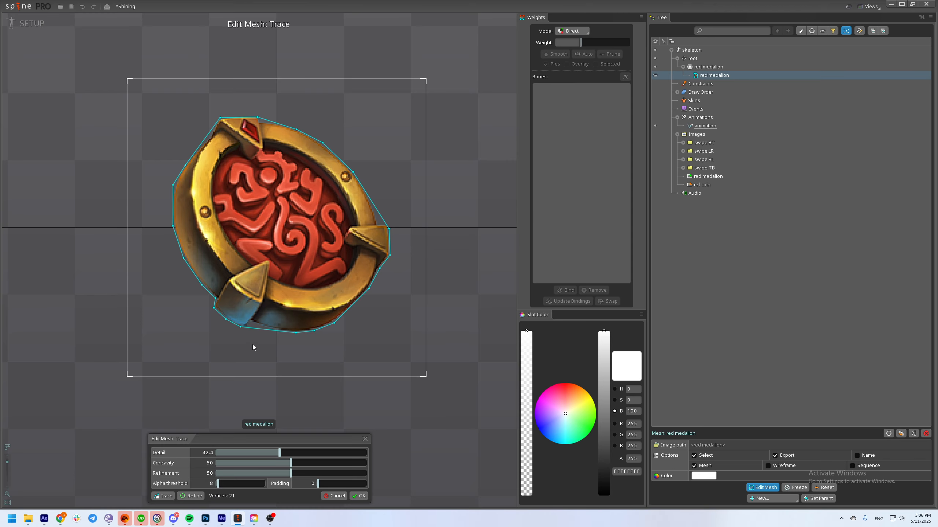
left_click_drag(303, 346, 327, 382)
left_click_drag(385, 346, 397, 333)
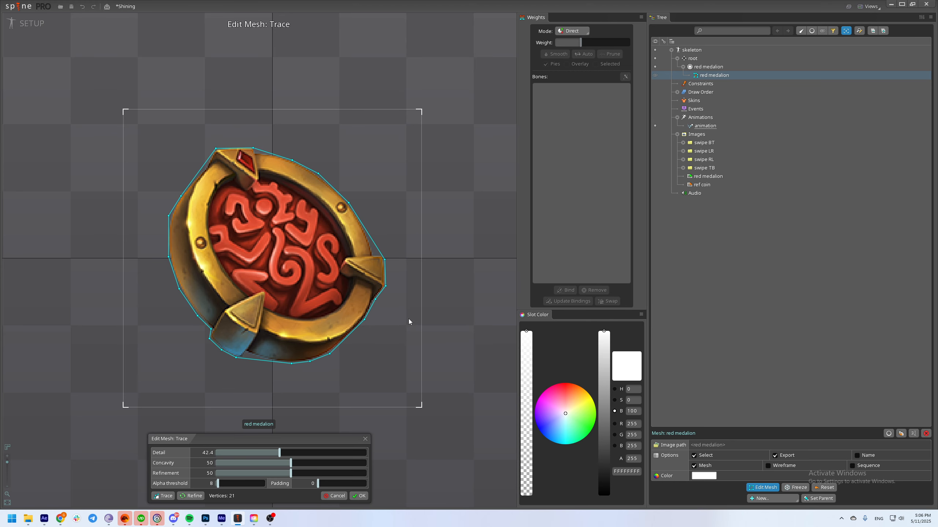
left_click(360, 496)
Add two hull vertices near the medallion's right gold clasp and move them to fit the mesh tightly around it.
scroll(365, 252, "up", 6)
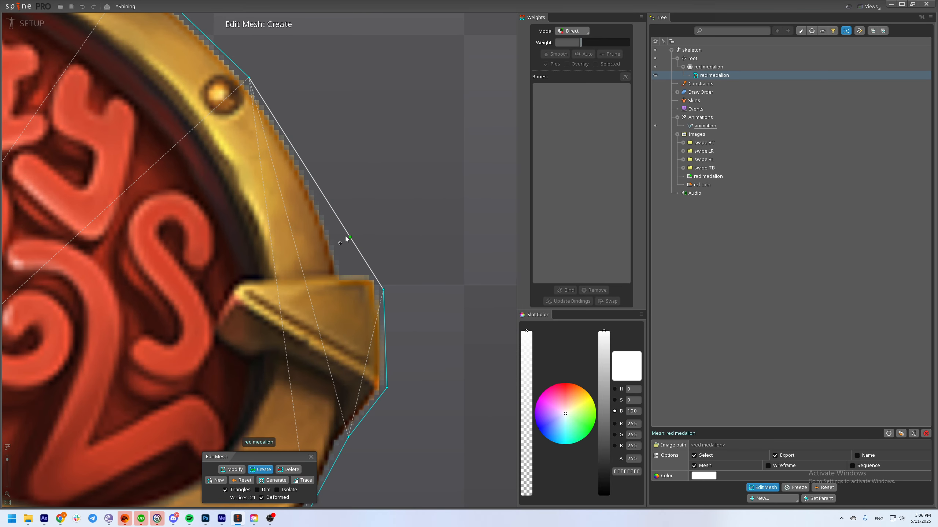
left_click(339, 221)
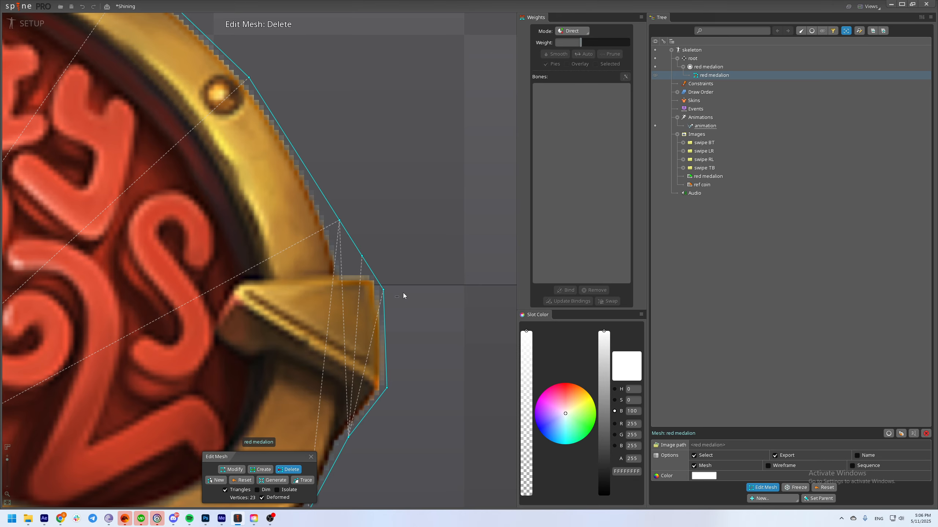
left_click_drag(383, 290, 336, 279)
left_click_drag(339, 221, 326, 224)
Add two hull vertices beside the medallion's lower blue clasp and fit the mesh outline into the notch and along the bottom edge.
scroll(323, 223, "down", 4)
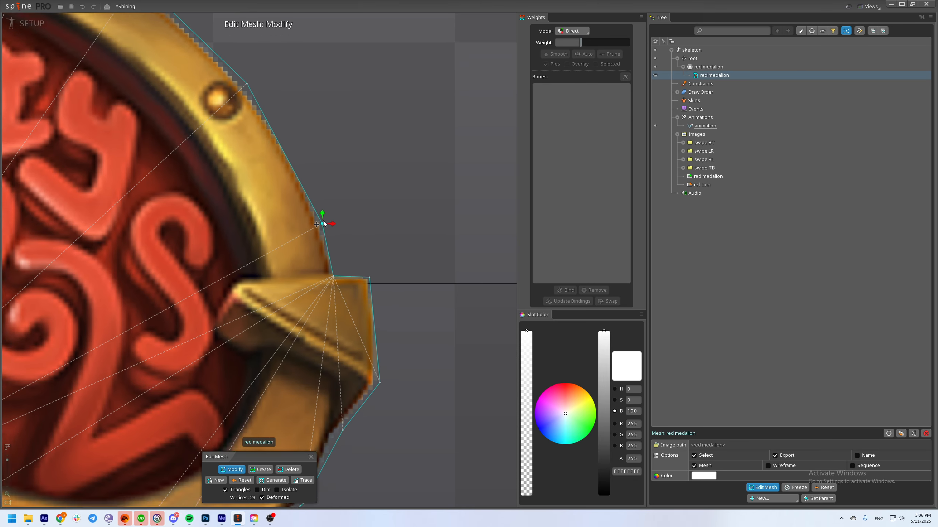
left_click_drag(264, 259, 387, 226)
scroll(388, 228, "down", 3)
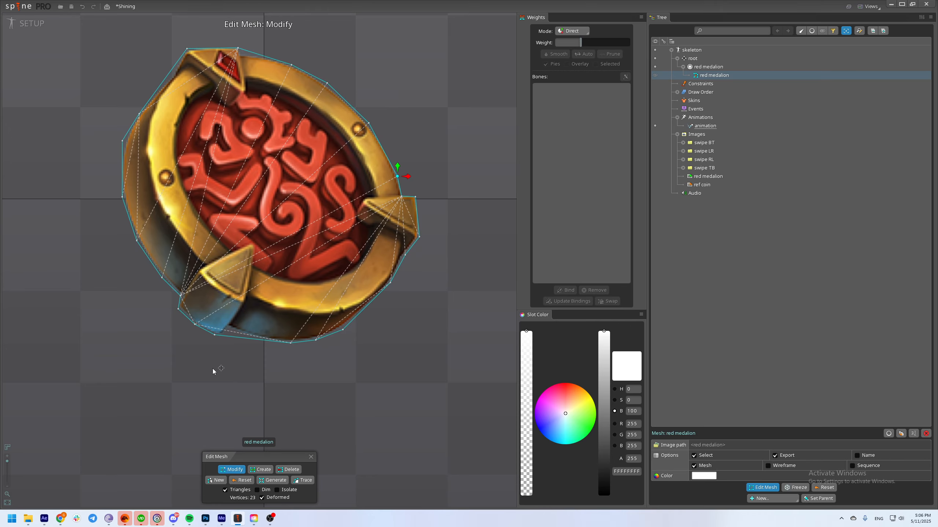
scroll(220, 363, "up", 6)
left_click_drag(223, 343, 262, 318)
scroll(262, 318, "up", 4)
left_click(265, 261)
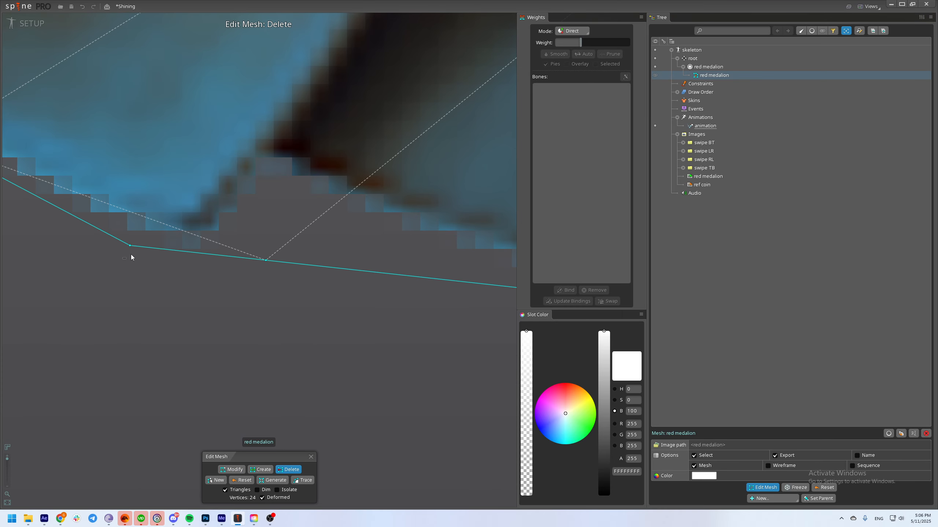
left_click_drag(130, 250, 187, 261)
left_click_drag(265, 260, 267, 180)
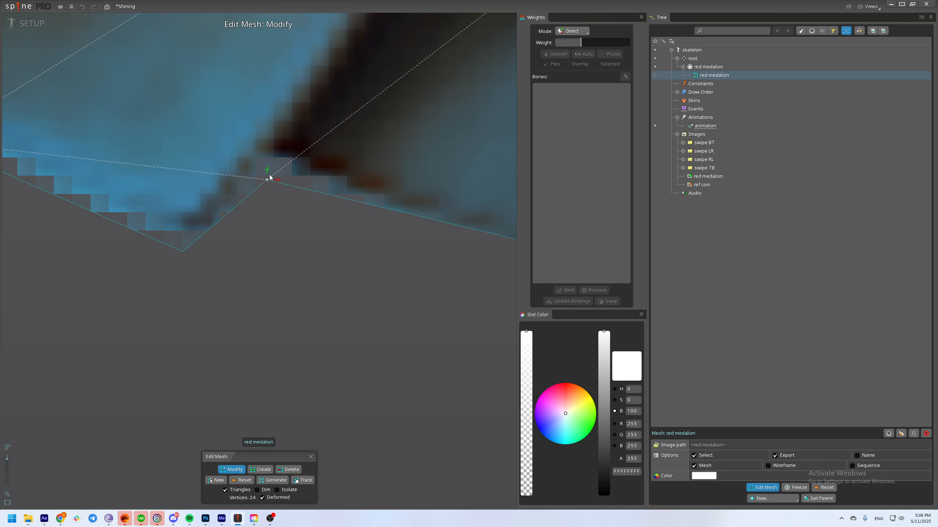
left_click_drag(418, 219, 300, 250)
left_click(294, 207, "ctrl")
Add two hull vertices along the medallion's upper-left edge beside the red gem clasp and move them to fit the artwork, closing mesh editing.
scroll(315, 255, "down", 8)
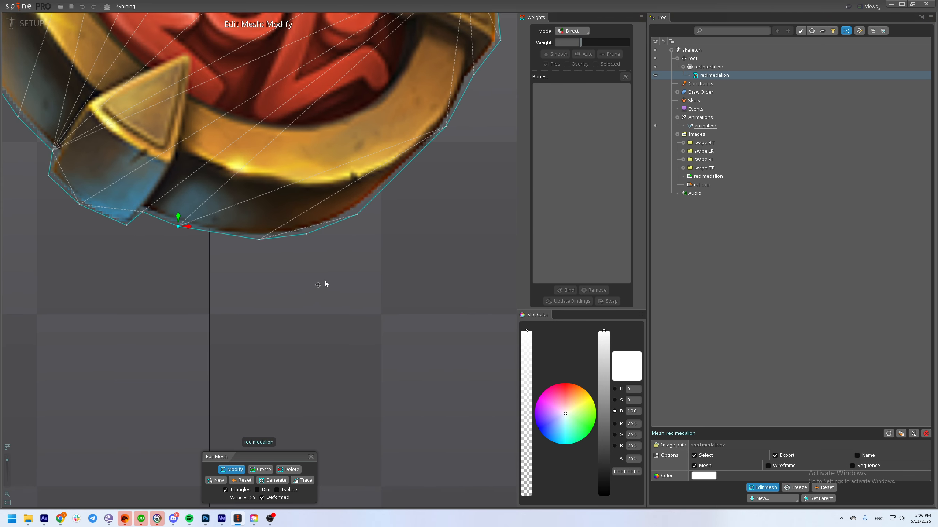
left_click_drag(324, 282, 339, 289)
scroll(340, 292, "down", 5)
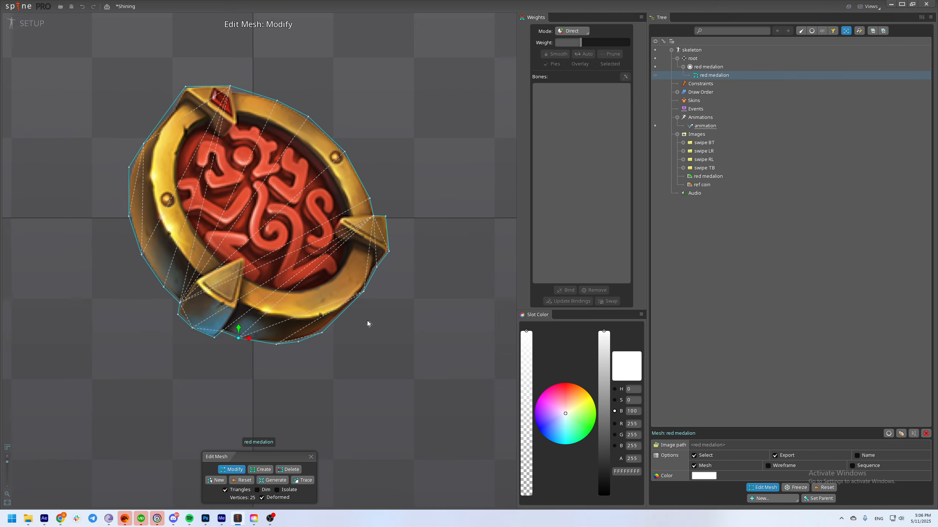
scroll(236, 210, "up", 10)
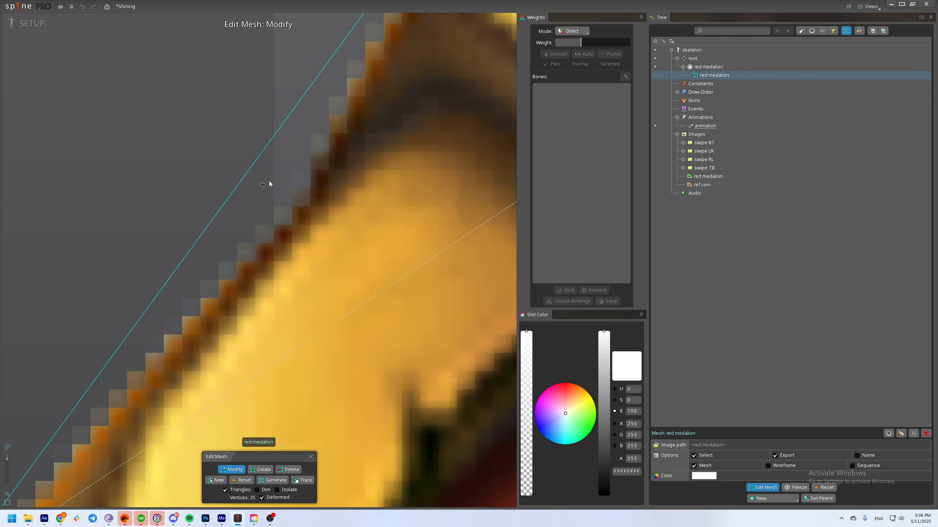
key("ctrl")
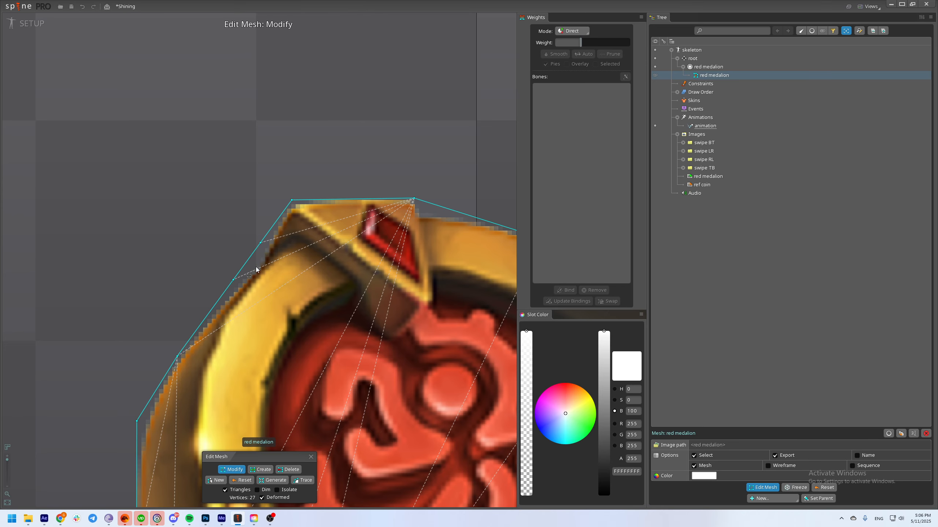
left_click_drag(261, 243, 266, 250)
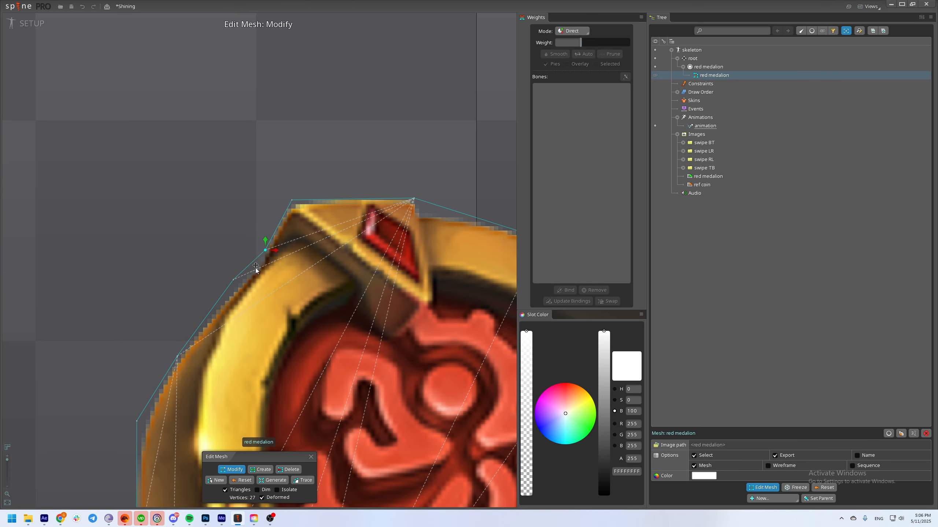
left_click_drag(234, 280, 231, 292)
scroll(261, 297, "down", 10)
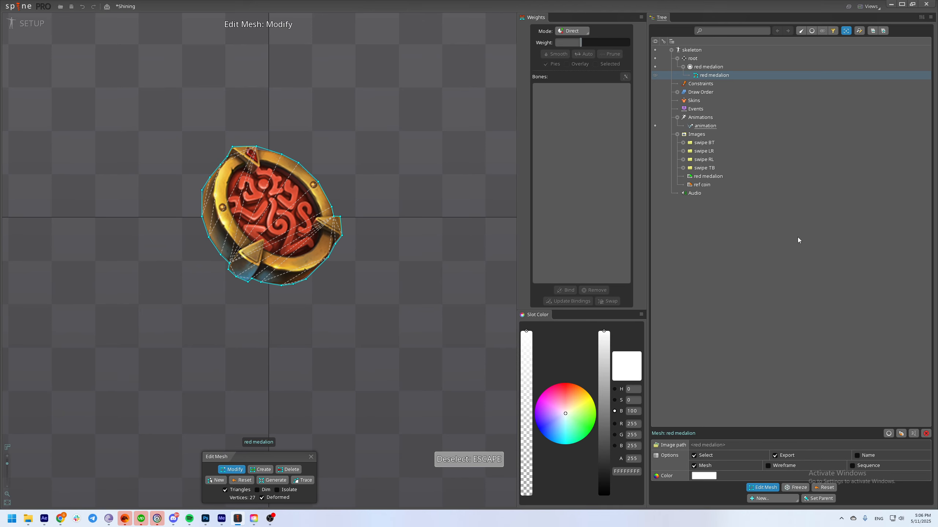
left_click(708, 67)
left_click_drag(317, 304, 388, 311)
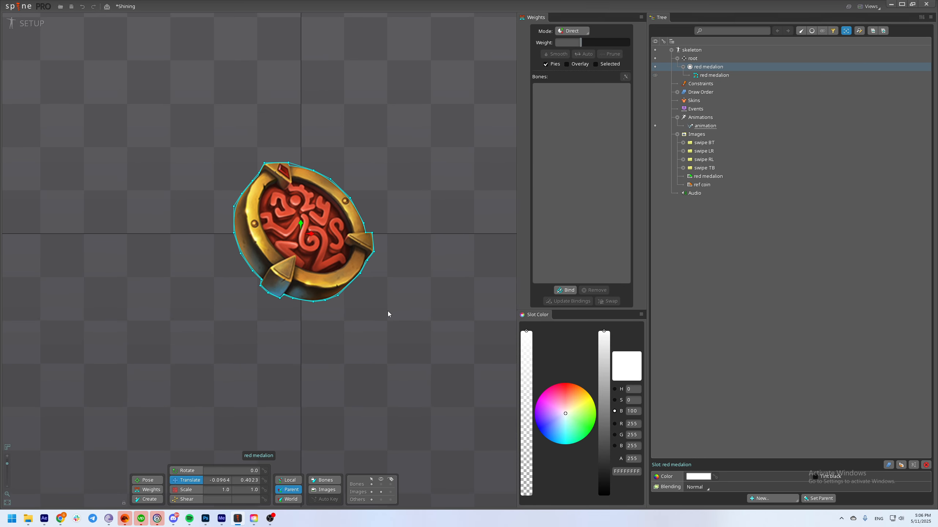
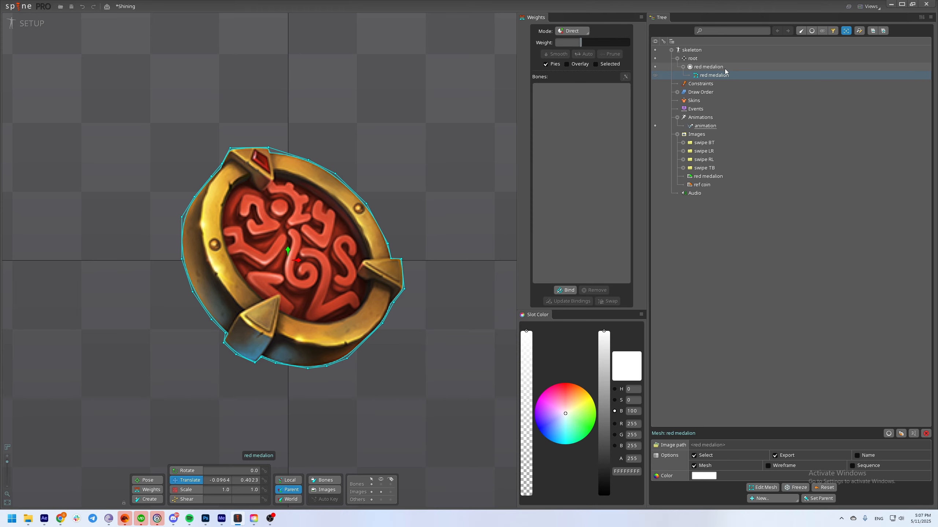
Duplicate the red medalion slot with its mesh and rename the copied slot Shining.
scroll(310, 313, "down", 5)
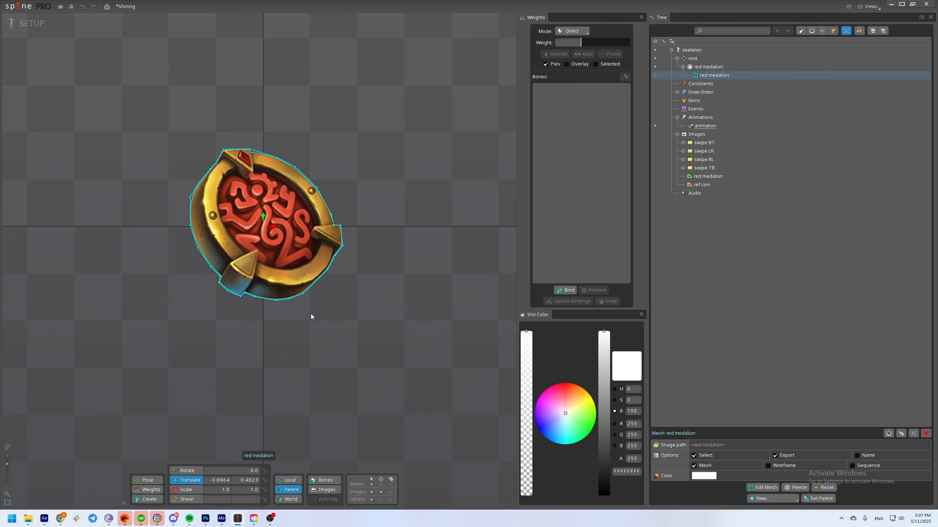
left_click(712, 69)
key("ctrl+d")
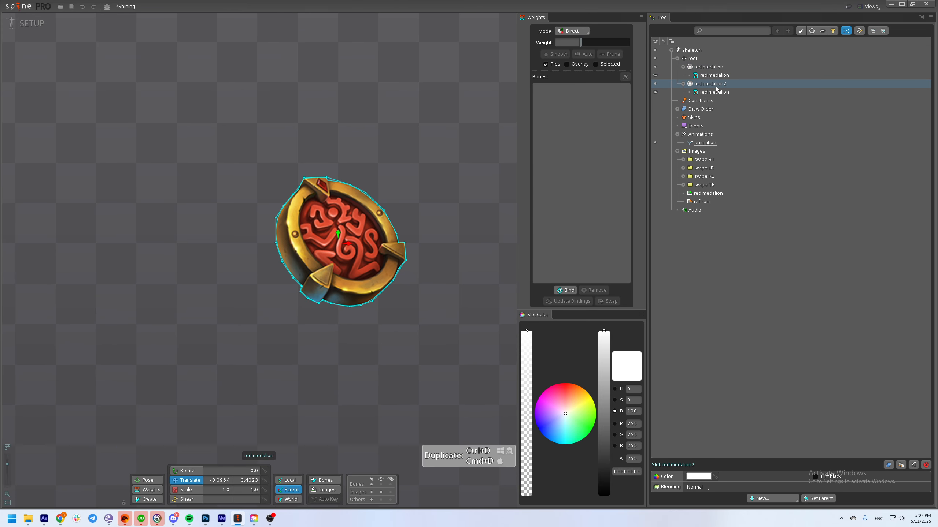
double_click(715, 88)
type("Shi")
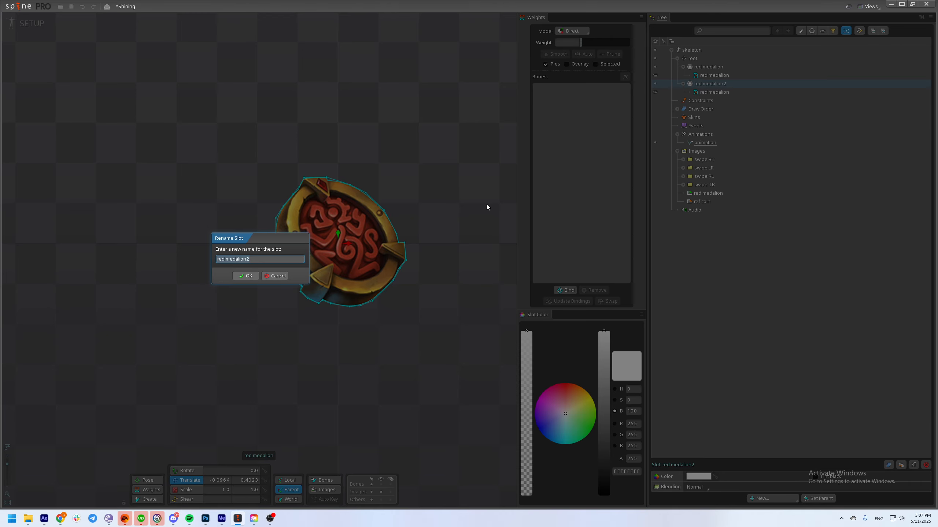
type("ning")
key("Return")
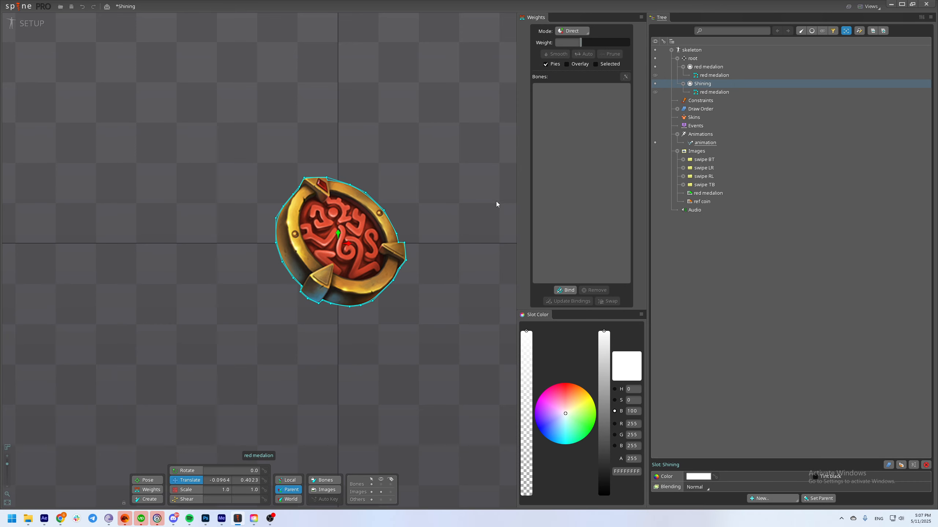
Examine the numbered image frames in the project's swipe folders, including swipe LR and swipe TB.
left_click(714, 92)
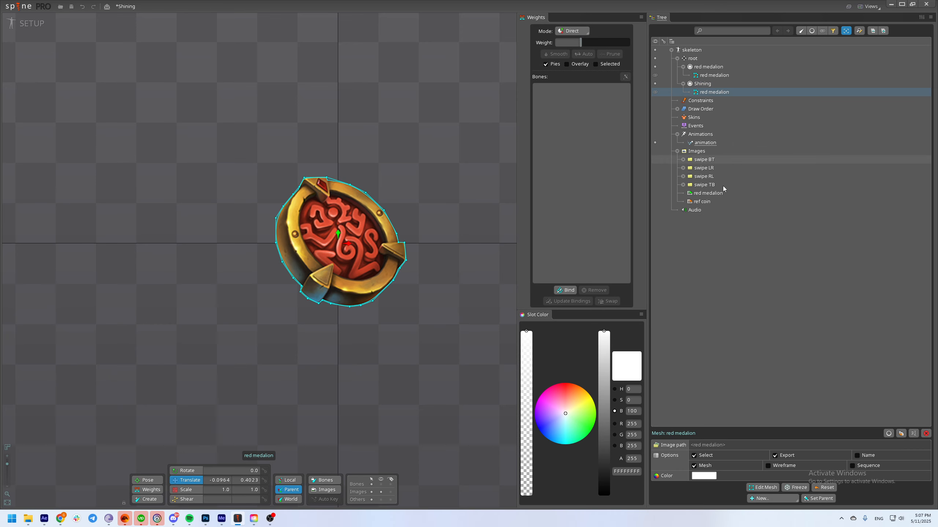
left_click(683, 160)
left_click(683, 160)
left_click(683, 167)
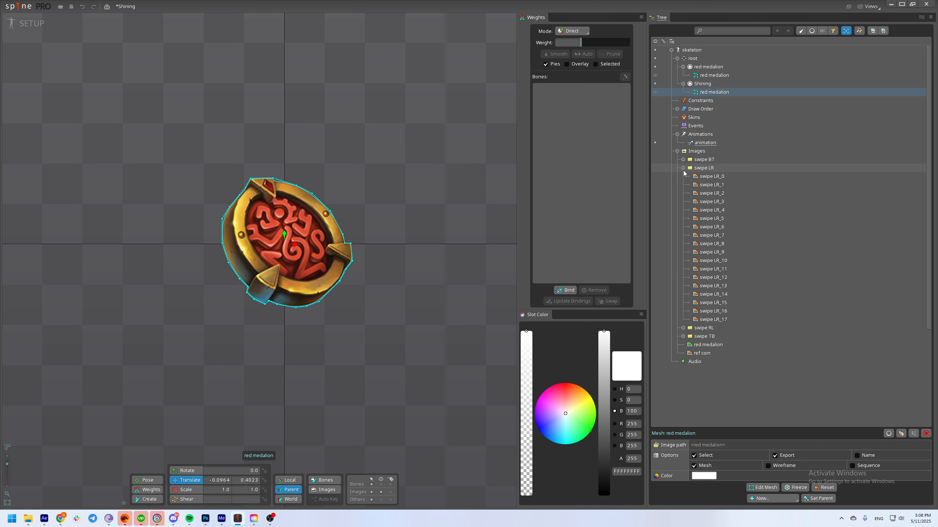
left_click(683, 167)
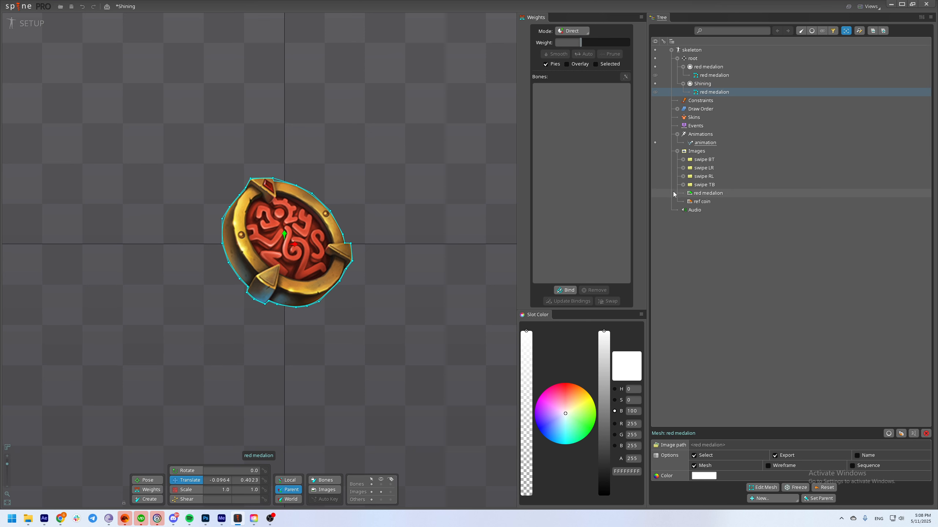
left_click(683, 185)
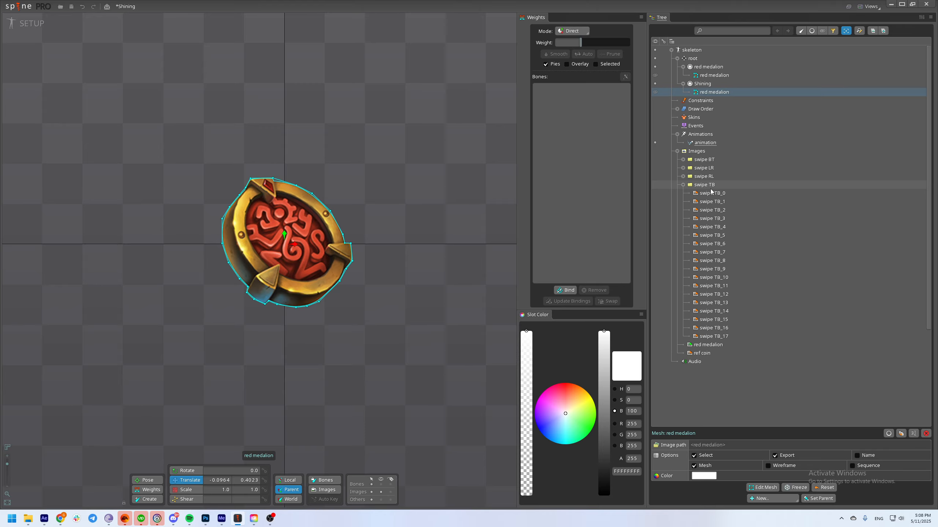
left_click(683, 185)
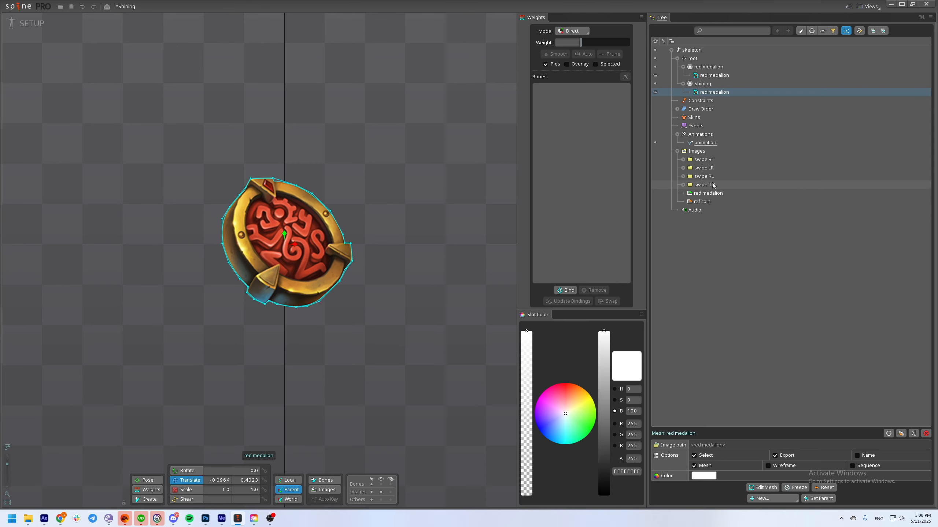
left_click(683, 185)
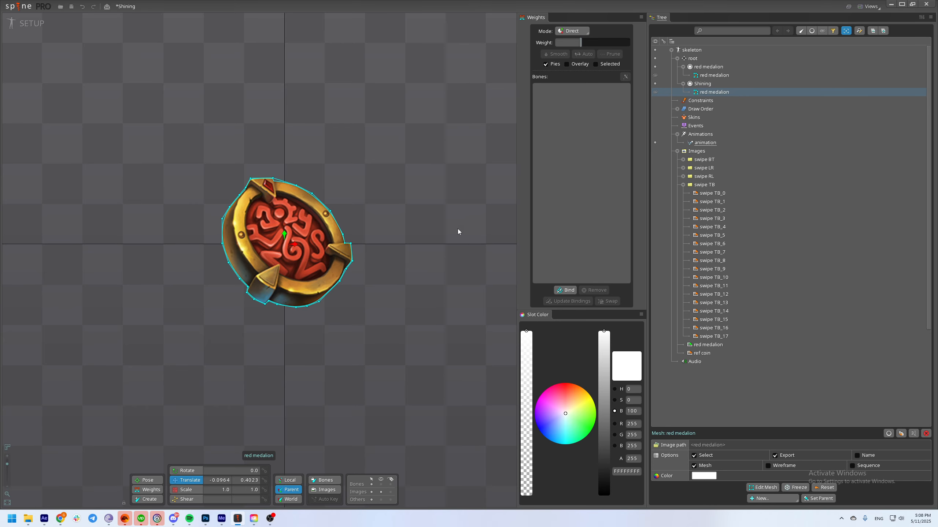
left_click_drag(423, 281, 412, 305)
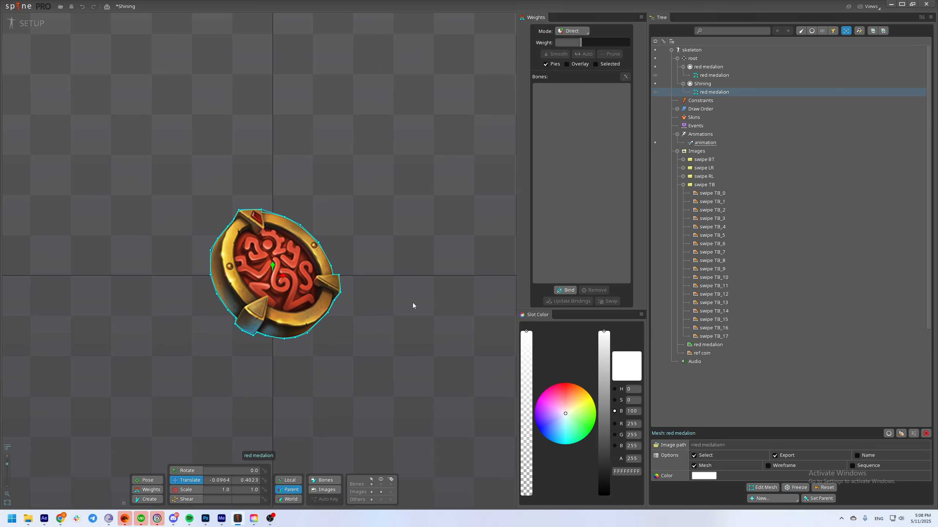
left_click(683, 185)
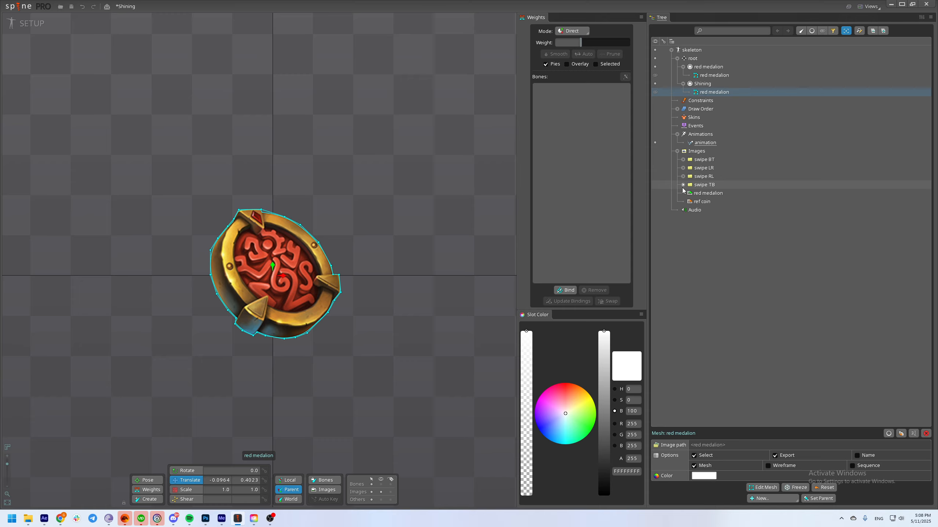
left_click(683, 185)
left_click(725, 194)
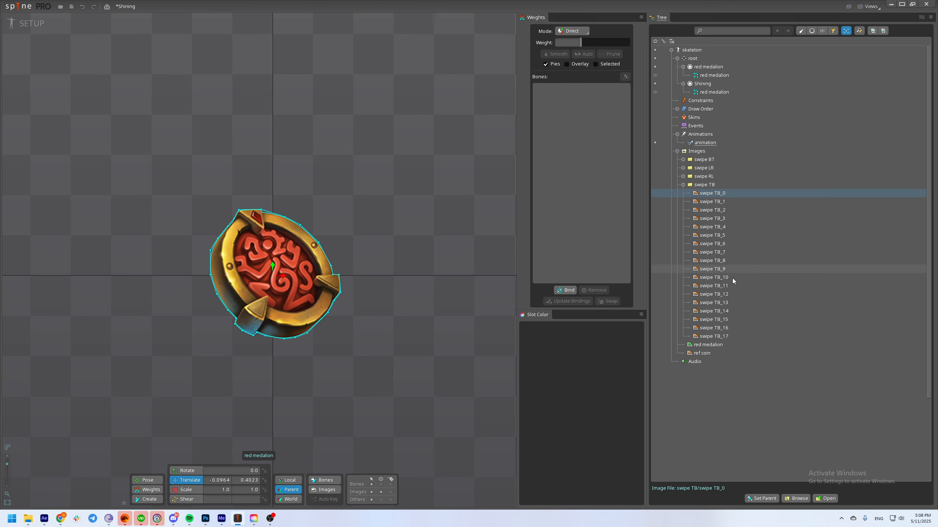
left_click(731, 335, "shift")
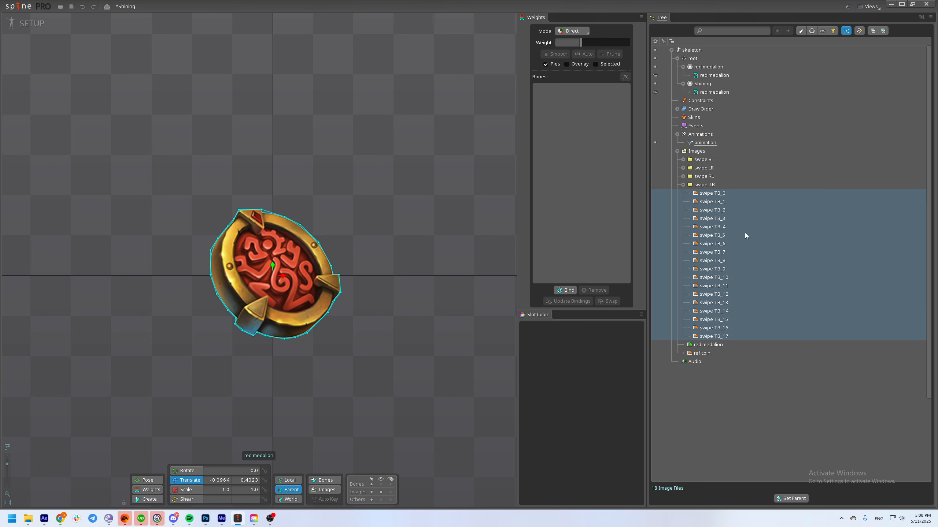
left_click(696, 186)
left_click(683, 184)
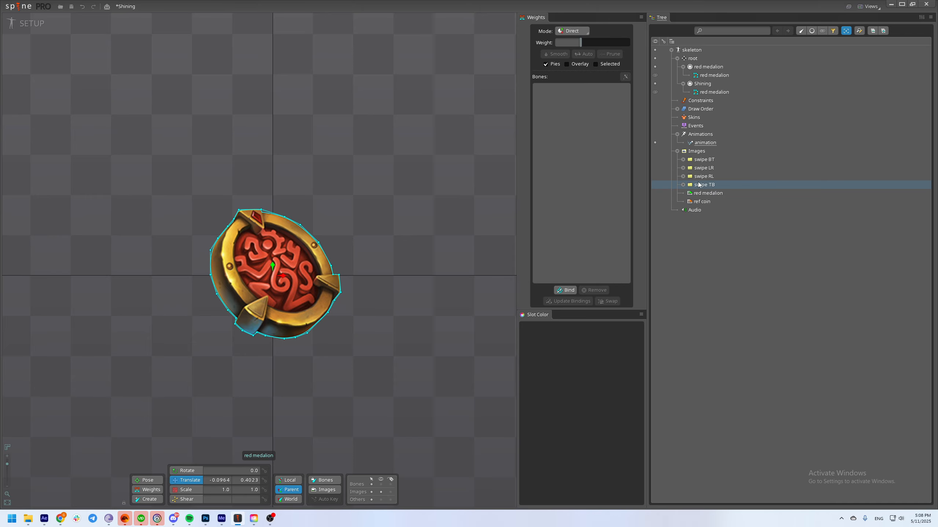
left_click(683, 185)
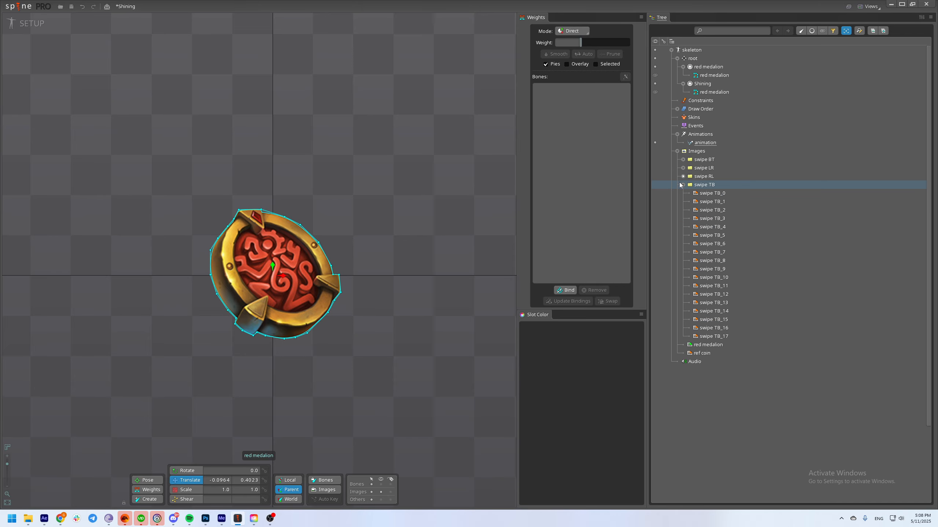
left_click(681, 185)
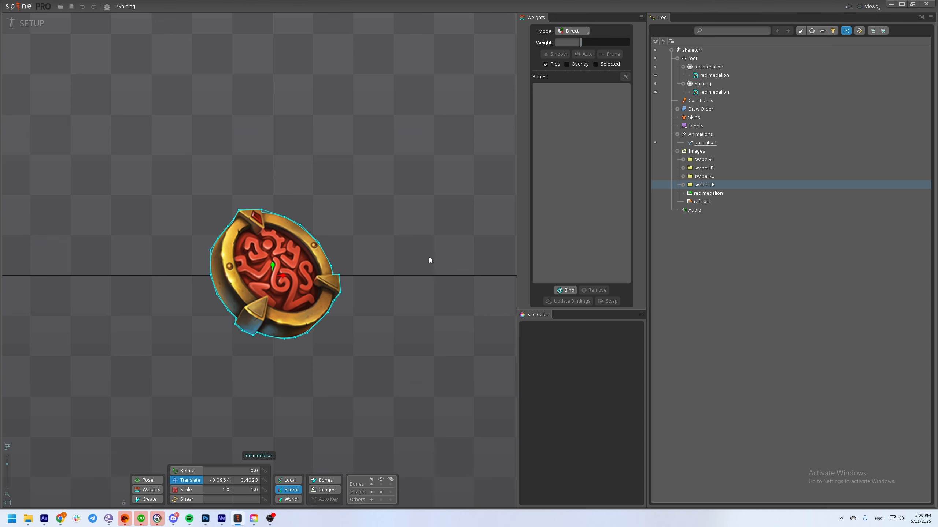
Place the first frame, swipe LR_0, beside the medallion and copy its full attachment name without renaming it.
left_click(683, 168)
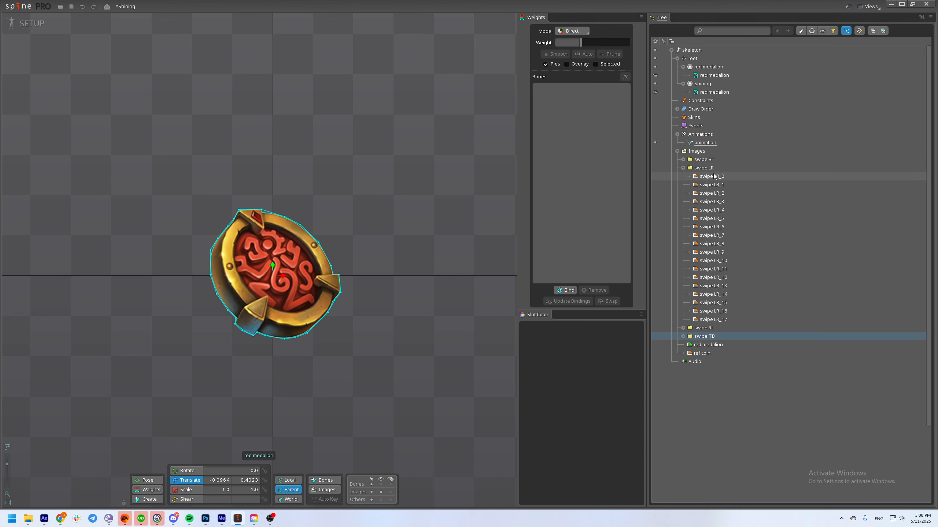
left_click_drag(708, 179, 476, 203)
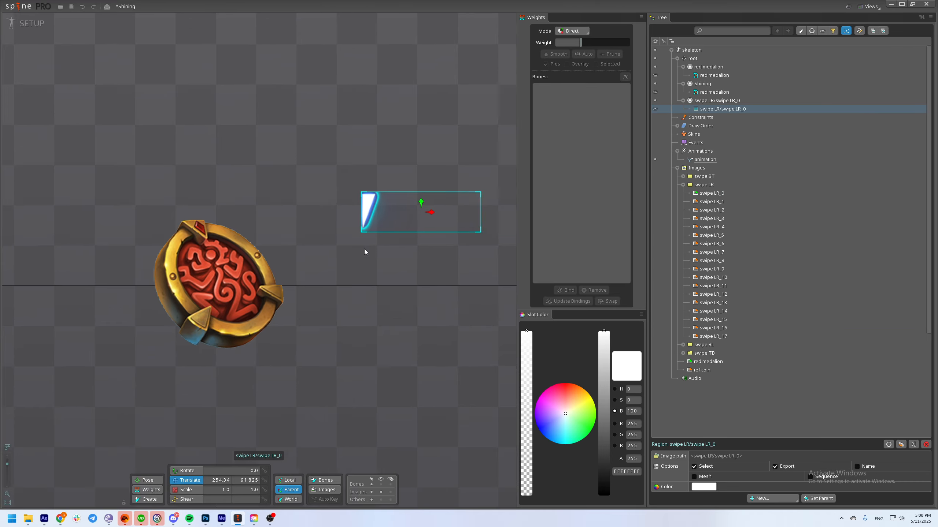
double_click(727, 109)
key("ctrl+c")
left_click(281, 276)
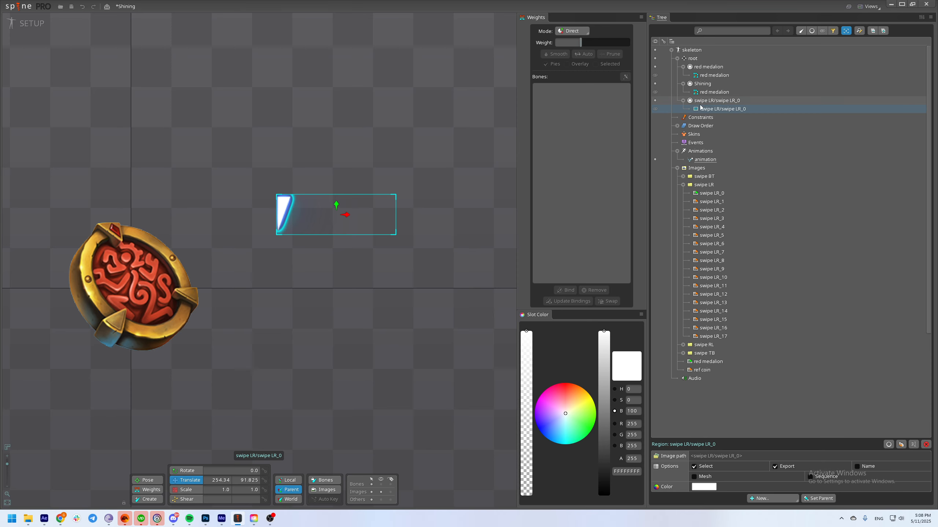
Compare the attachment name of the placed swipe frame with that of the mesh in the Shining slot.
double_click(716, 109)
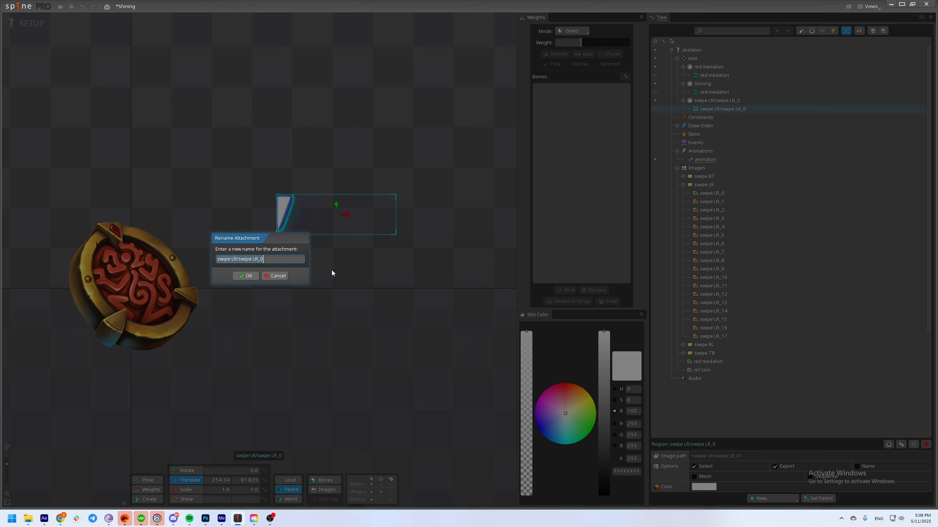
left_click(272, 277)
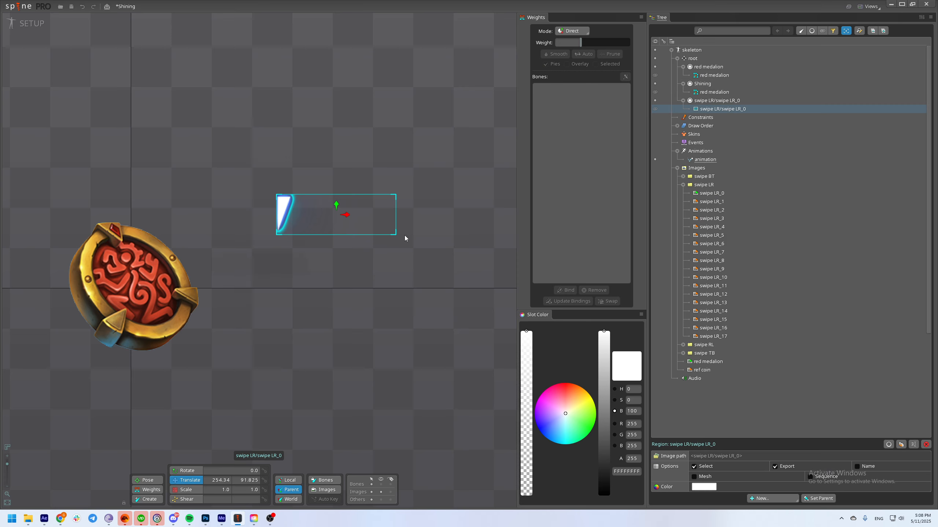
double_click(714, 92)
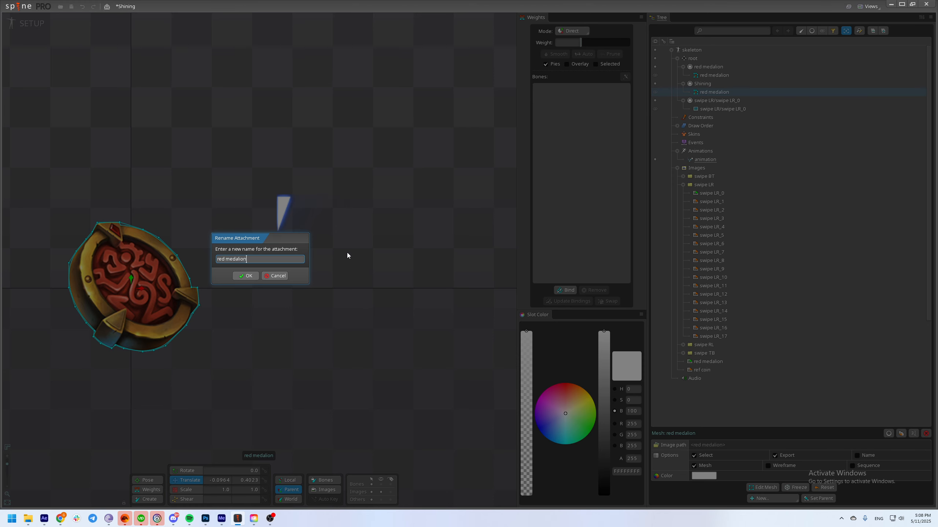
left_click(273, 277)
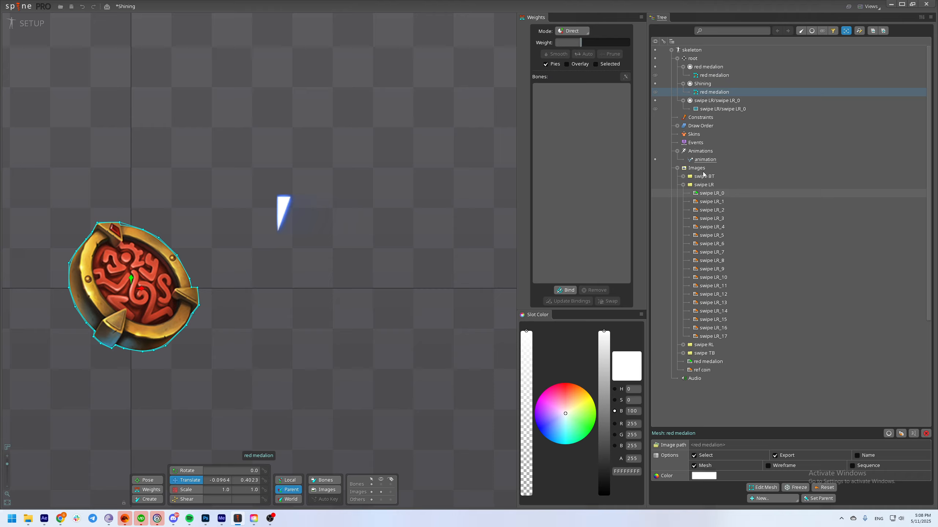
double_click(744, 108)
left_click(274, 278)
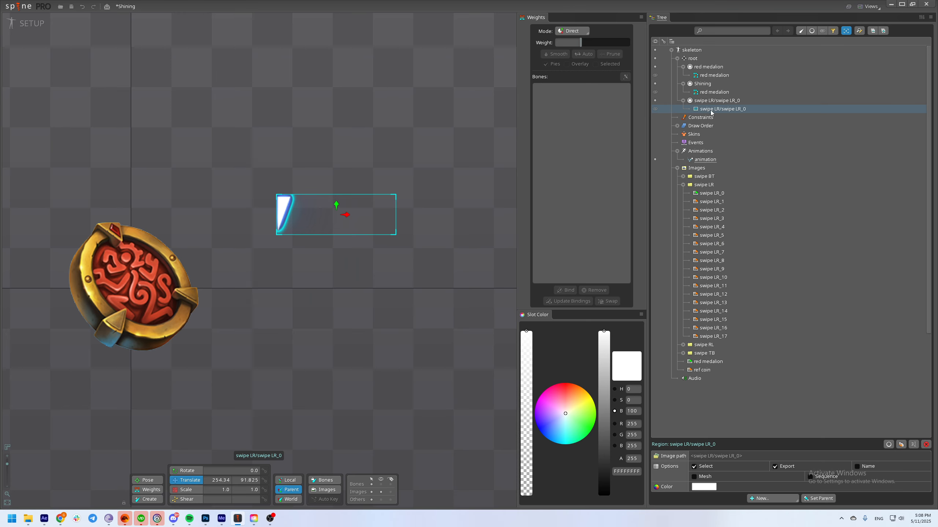
Rename the mesh attachment in the Shining slot to swipe LR/swipe LR_, using the copied name without its frame number.
double_click(717, 93)
key("ctrl+v")
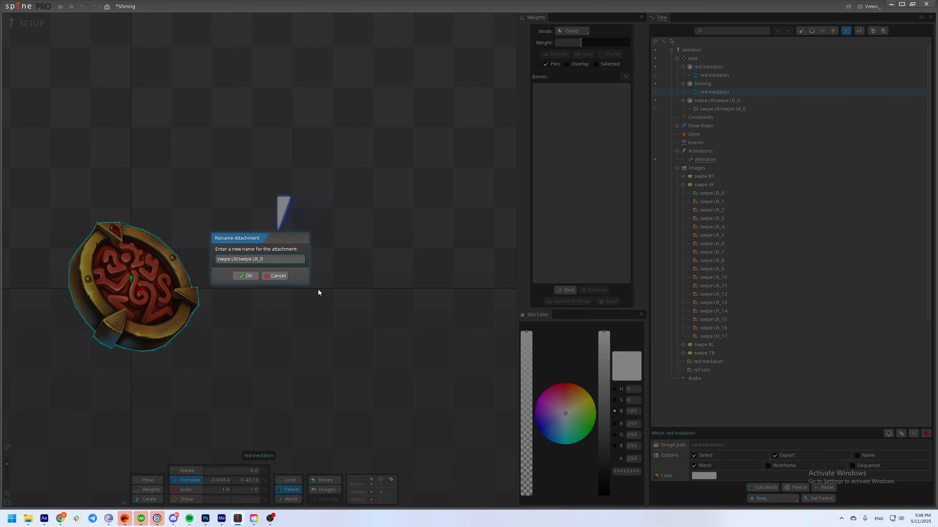
key("BackSpace")
left_click(244, 276)
left_click(707, 101)
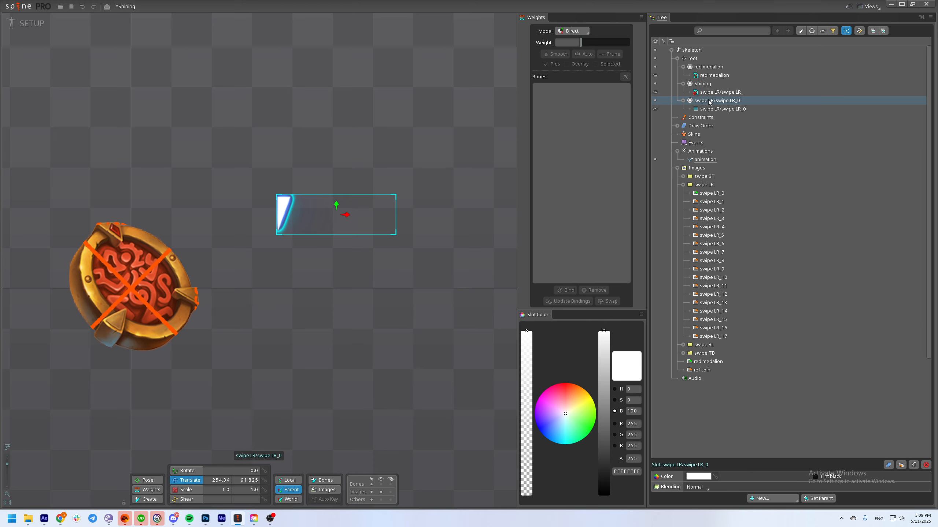
Delete the surplus swipe LR/swipe LR_0 slot together with its image attachment.
key("Delete")
key("Return")
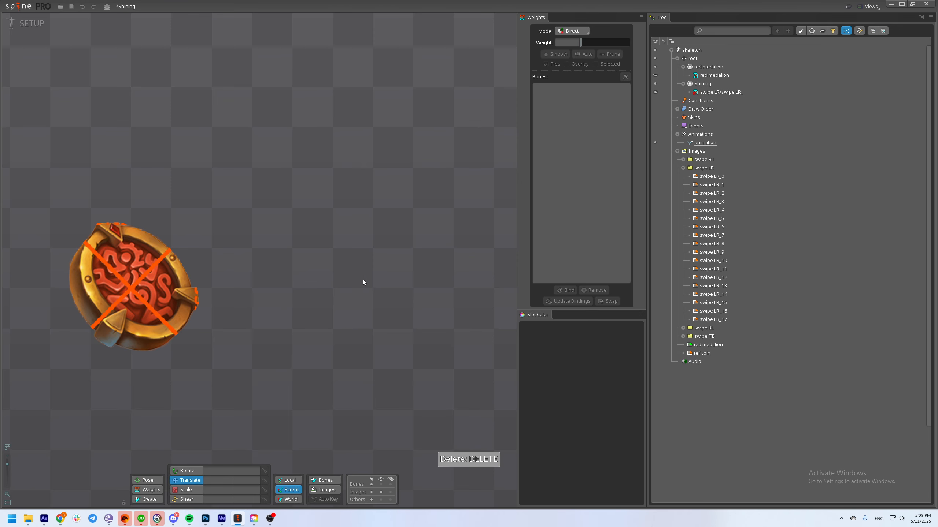
left_click_drag(363, 279, 497, 253)
Enable Sequence on the swipe LR/swipe LR_ mesh, with the range from 0 to 17 and the frame at 0.
left_click(725, 94)
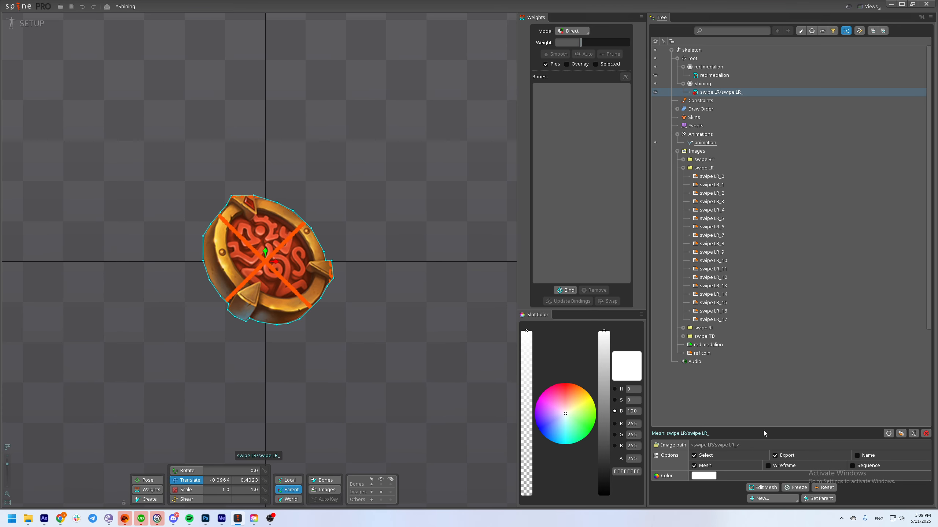
left_click(864, 469)
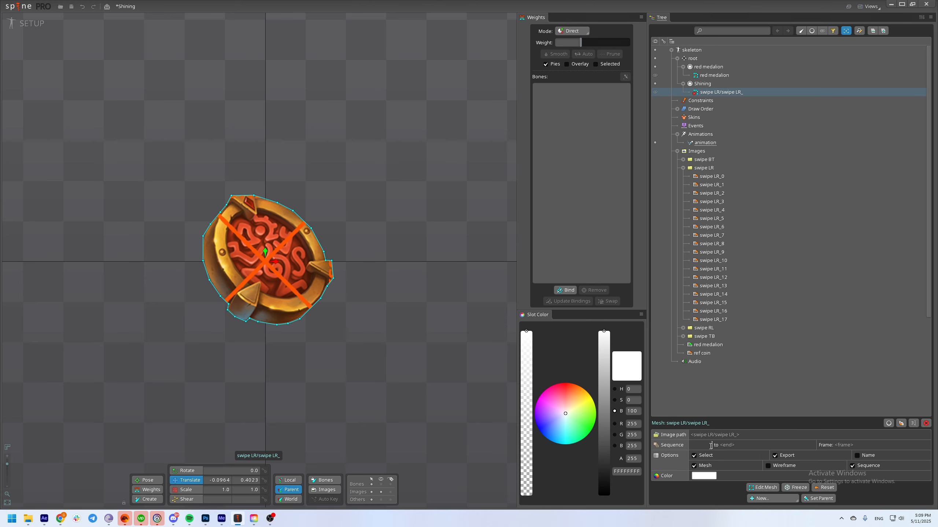
type("0")
key("Return")
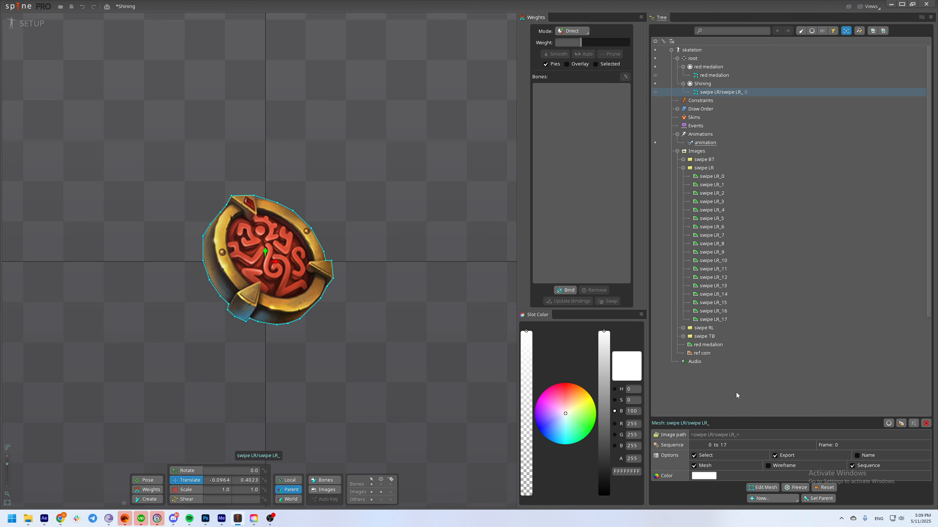
Step forward and back through the mesh's sequence frames 0 to 17 to check the shine passing over the medallion.
scroll(745, 251, "down", 5)
scroll(745, 255, "up", 5)
scroll(734, 445, "up", 1)
left_click_drag(330, 322, 359, 331)
mouse_move(381, 362)
left_mouse_down()
mouse_move(422, 374)
mouse_move(387, 359)
left_mouse_up()
key("x")
left_click_drag(450, 263, 445, 273)
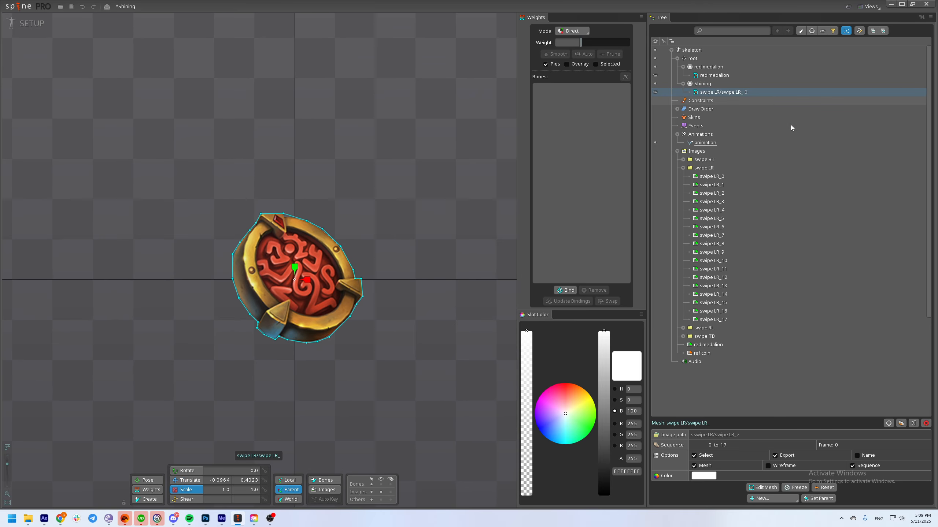
scroll(854, 446, "up", 11)
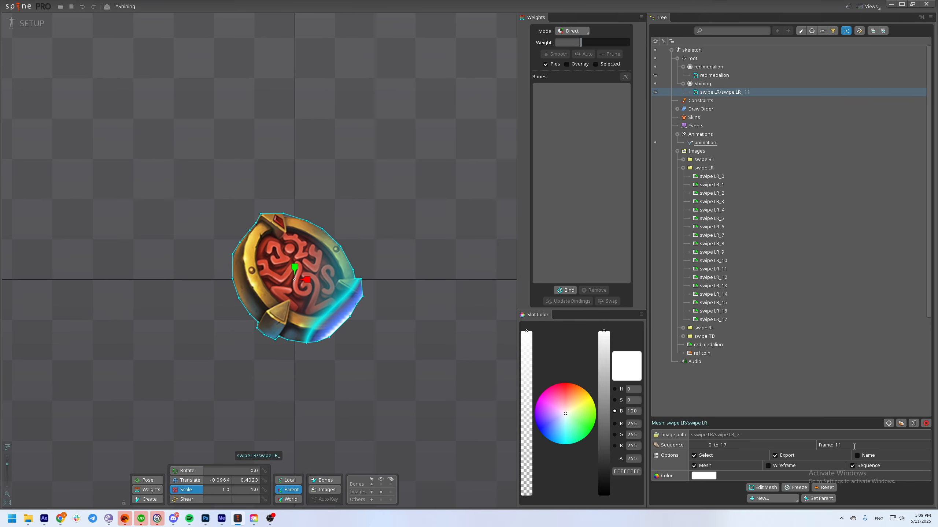
scroll(854, 447, "down", 10)
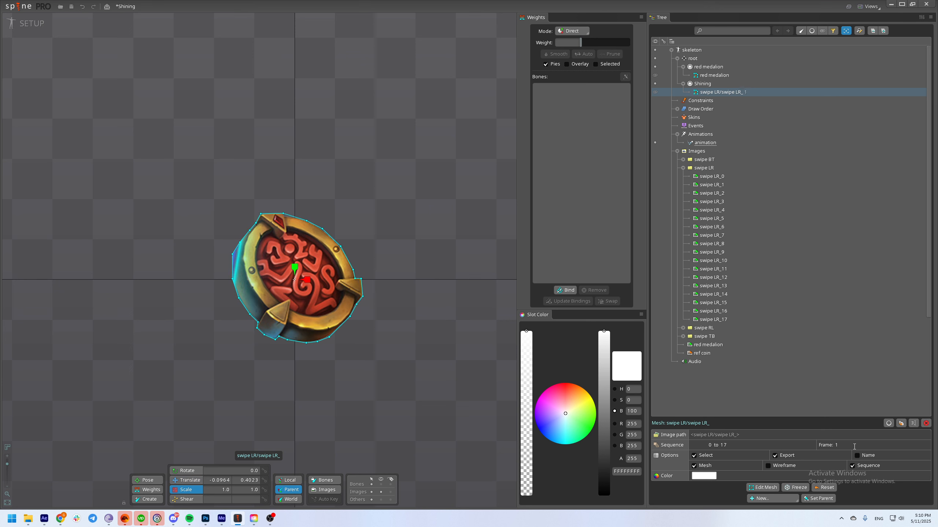
scroll(854, 446, "up", 16)
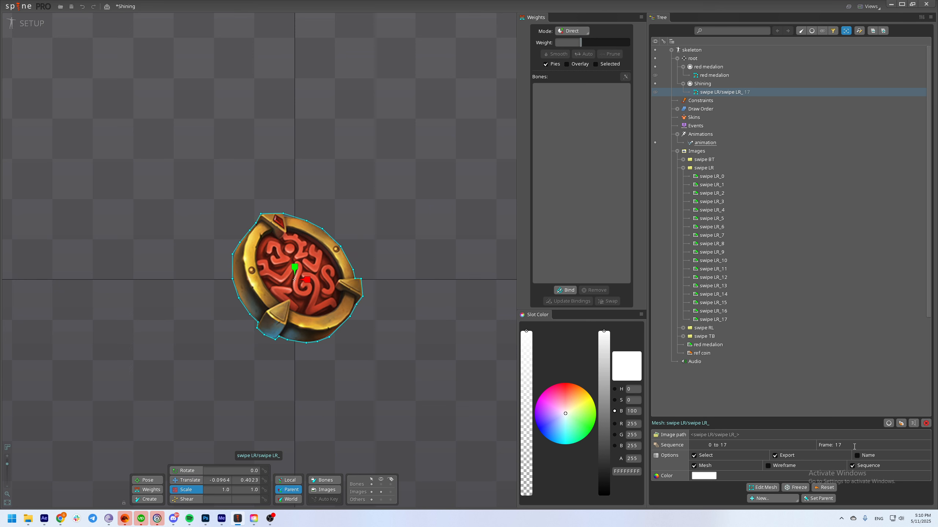
scroll(853, 446, "down", 17)
Set the Shining slot's blending mode to Additive.
left_click(753, 84)
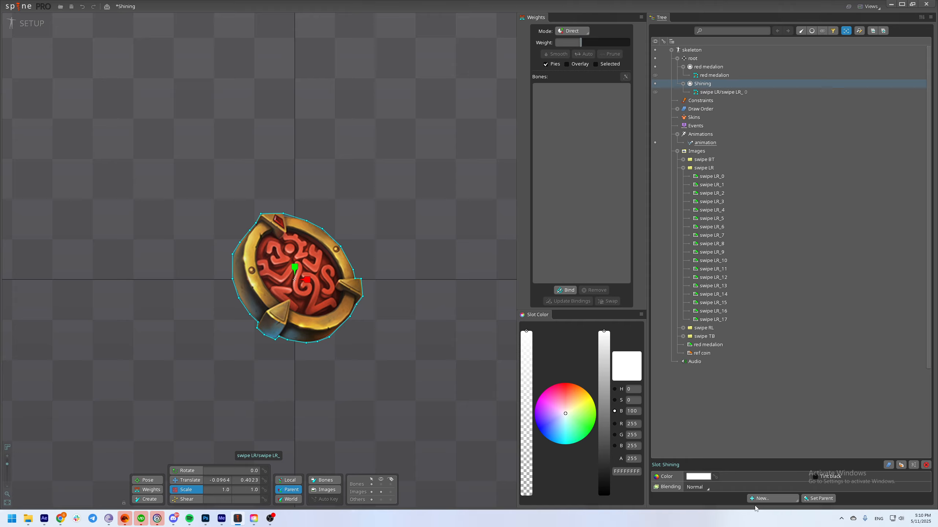
left_click(697, 487)
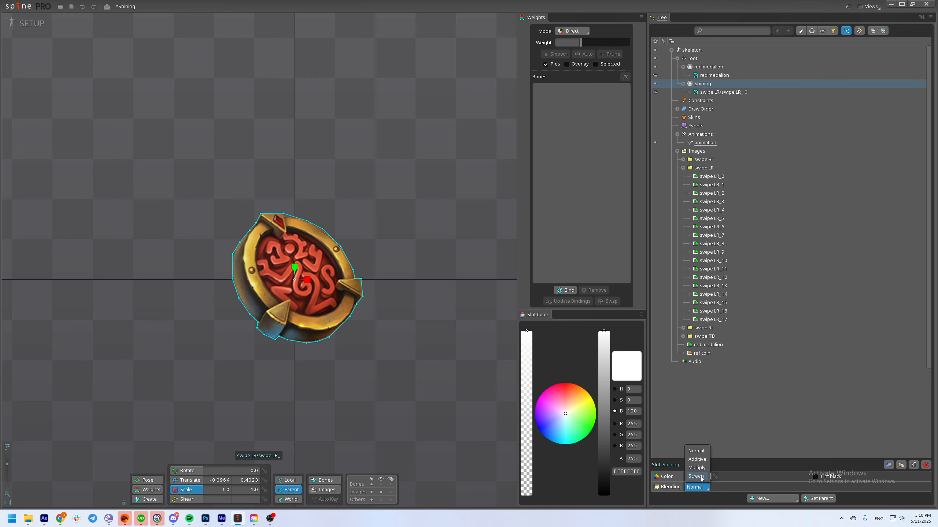
left_click(697, 459)
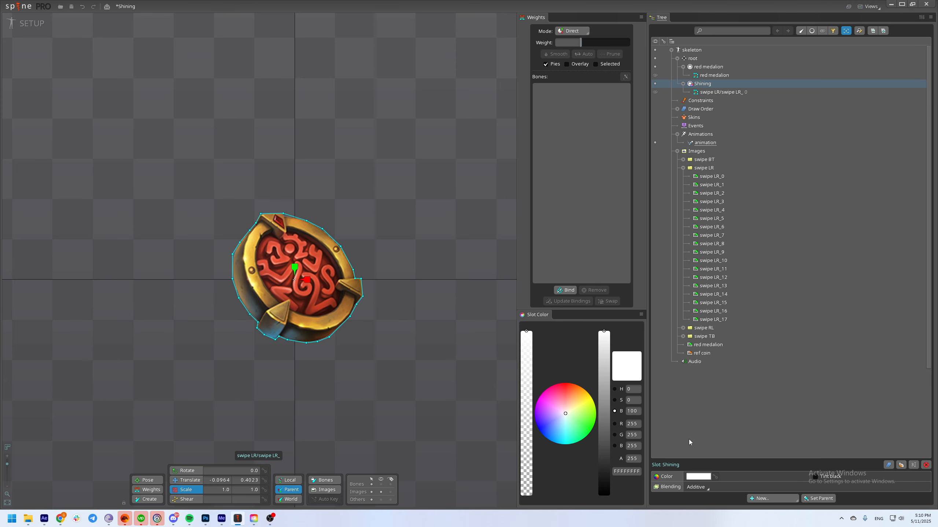
Tint the Shining slot light yellow (RGB 255, 241, 125) and lower its alpha to 151.
left_click_drag(570, 408, 578, 405)
scroll(363, 365, "down", 2)
left_click_drag(295, 335, 366, 367)
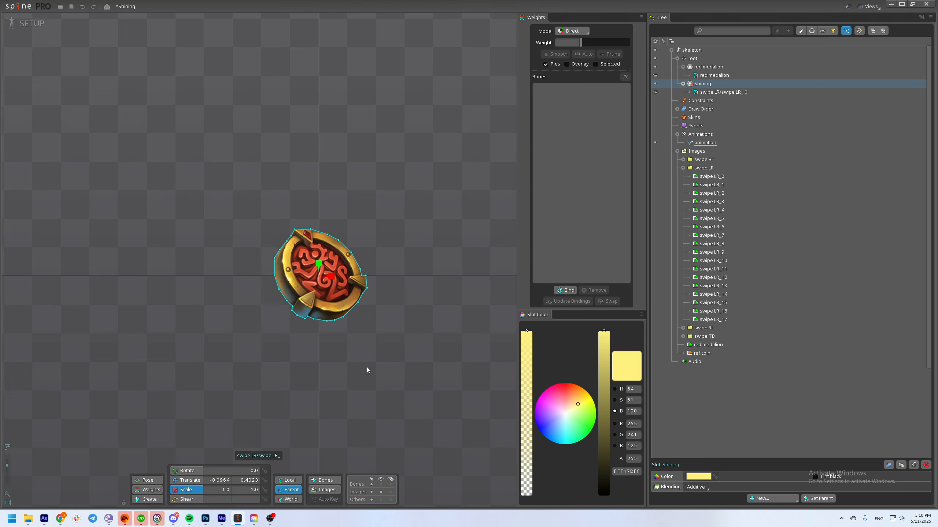
scroll(366, 367, "up", 1)
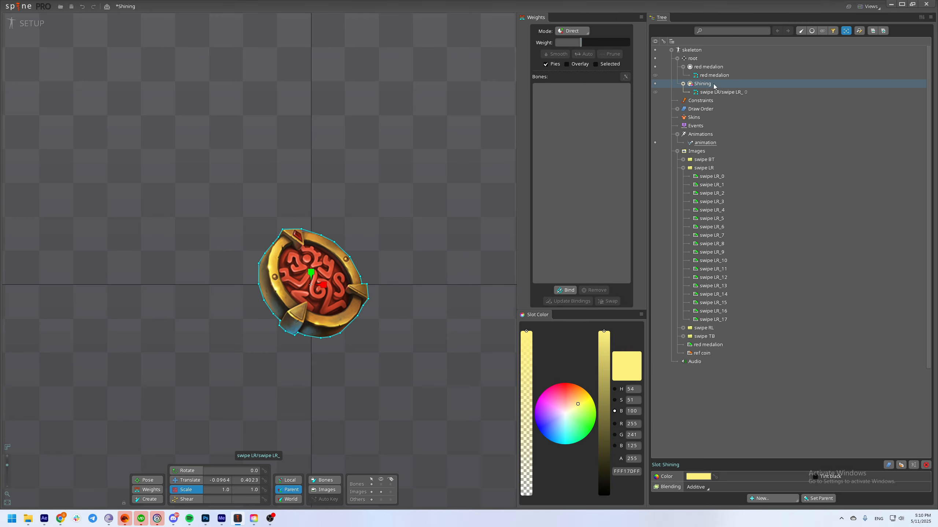
left_click_drag(527, 402, 526, 398)
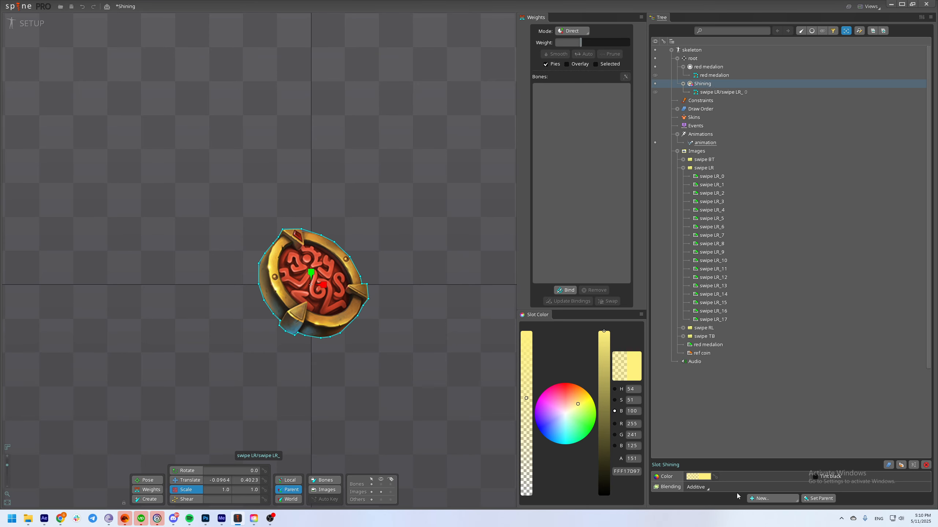
Preview the tinted shine on the medallion at frame 7 of the mesh's sequence, then undo the frame changes back to 0.
left_click(721, 92)
scroll(846, 444, "up", 7)
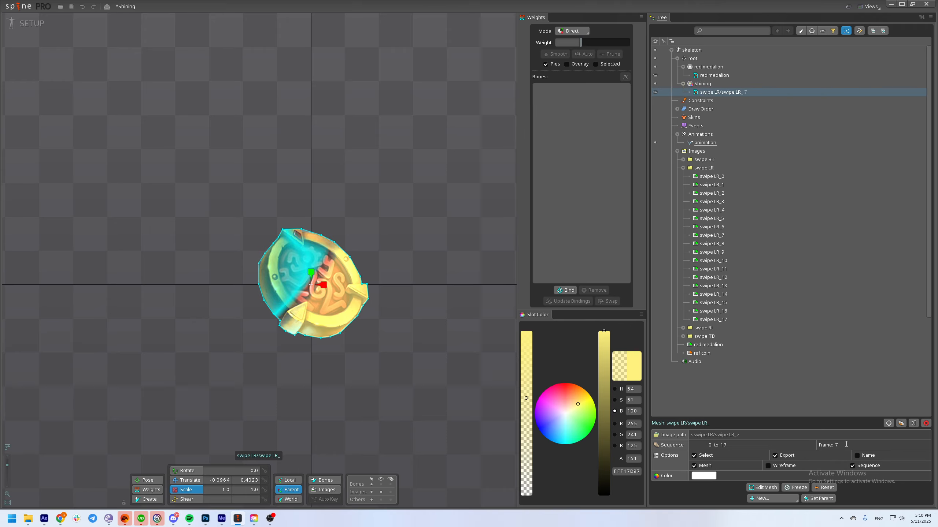
key("Escape")
key("ctrl+z")
key("ctrl+z")
key("ctrl+z")
key("ctrl+z")
key("ctrl+z")
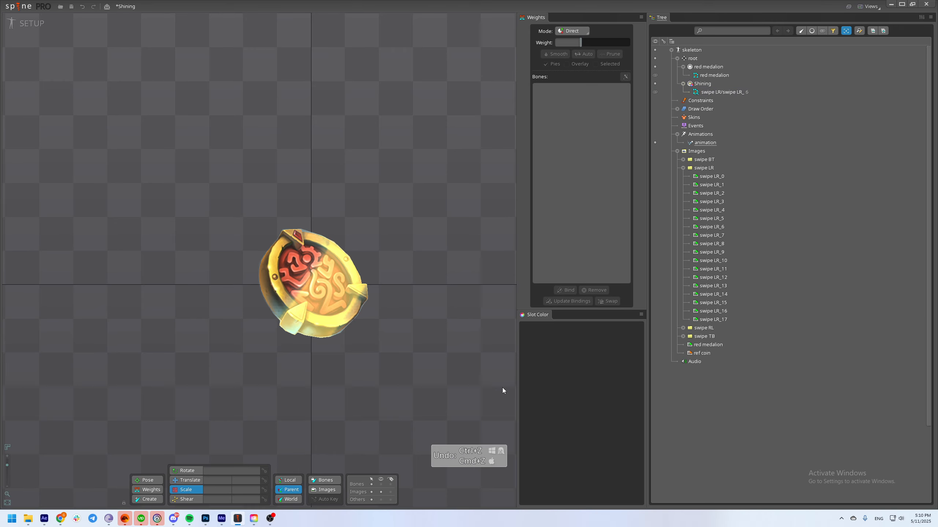
key("ctrl+z")
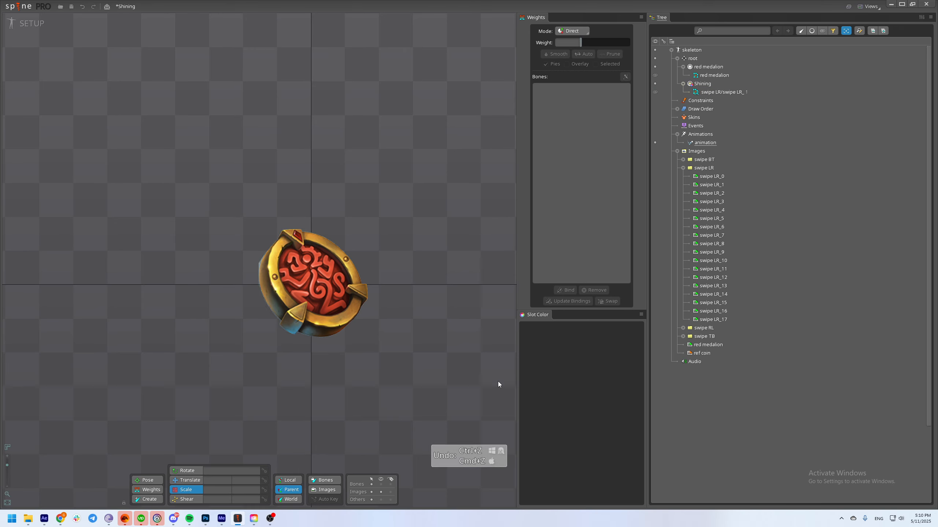
left_click(775, 84)
left_click(749, 92)
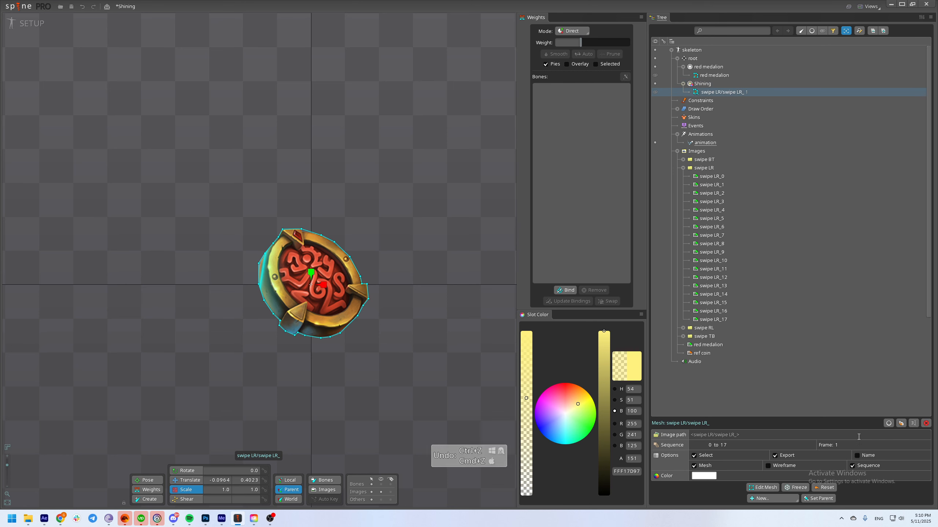
key("ctrl+z")
In Animate mode, key the swipe LR/swipe LR_ mesh's sequence at timeline frame 0 with a rate of 30 FPS.
key("ctrl+Tab")
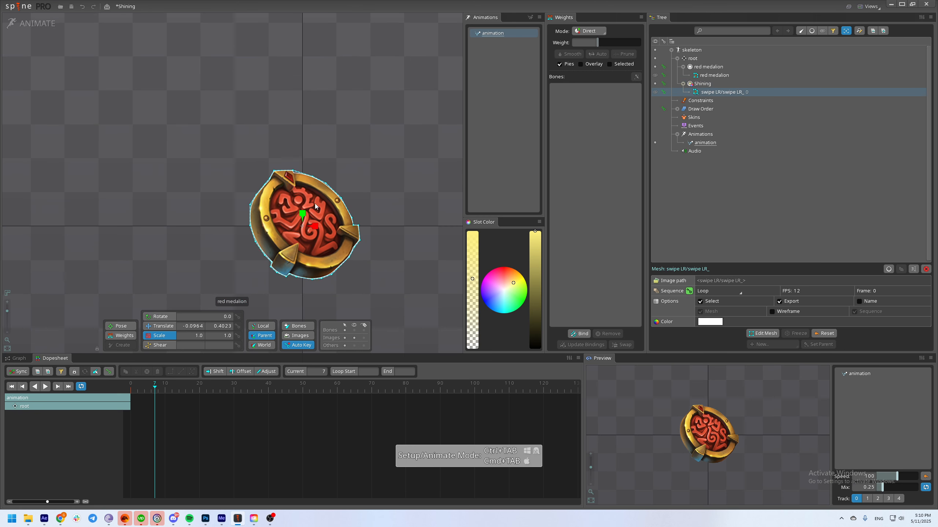
left_click_drag(380, 269, 322, 201)
left_click_drag(250, 245, 242, 264)
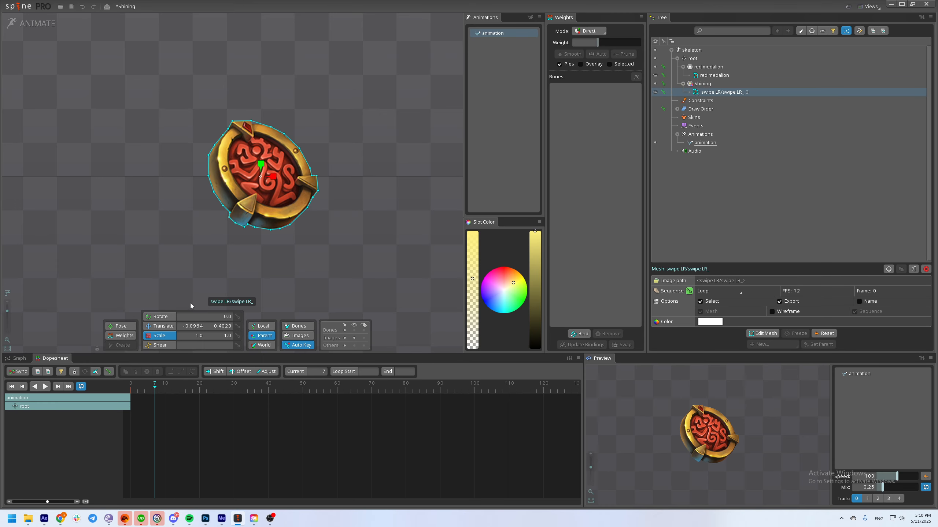
scroll(209, 232, "up", 3)
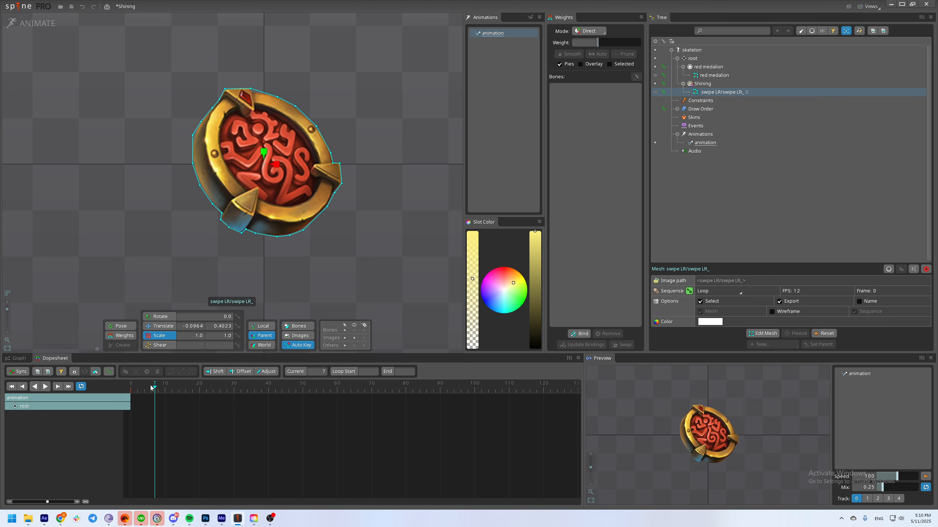
left_click_drag(151, 387, 130, 386)
left_click(689, 291)
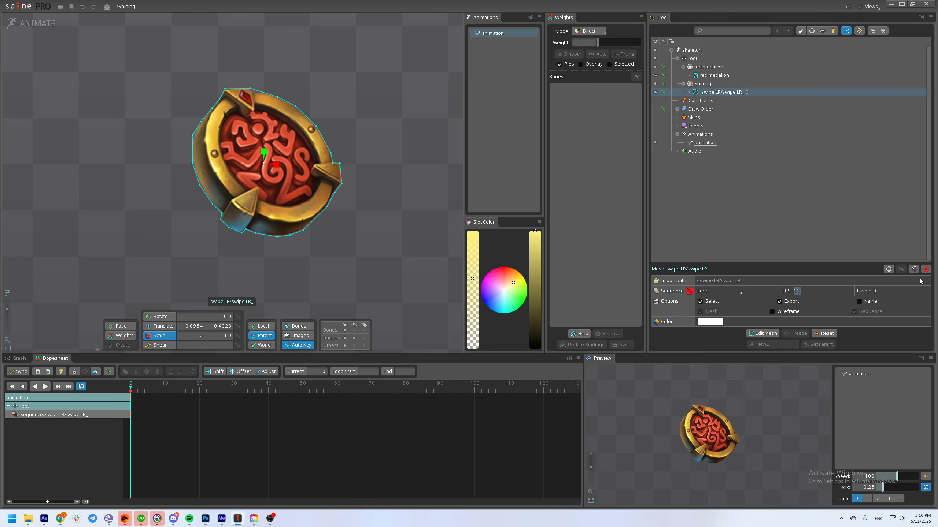
type("30")
Copy the sequence key to timeline frame 17 and play the animation with everything deselected.
left_click_drag(146, 400, 169, 395)
key("ctrl+c")
key("ctrl+v")
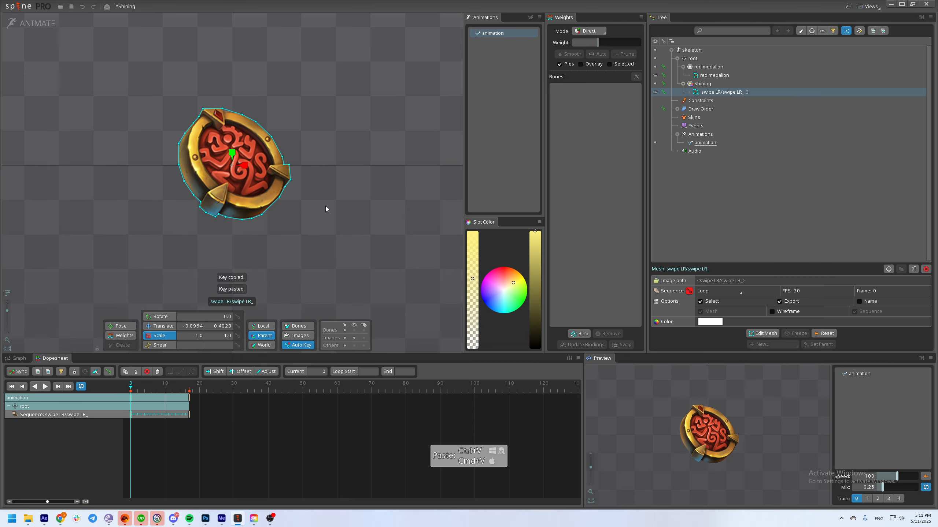
key("space")
key("Escape")
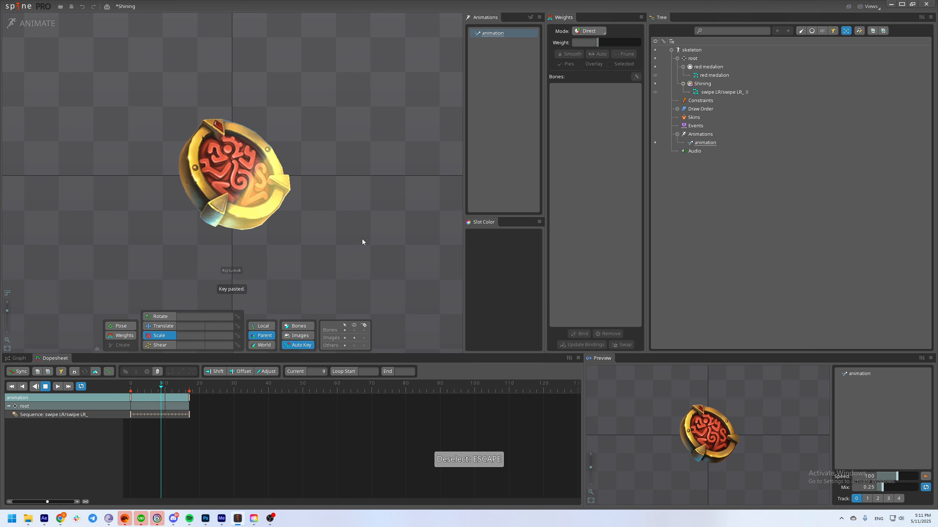
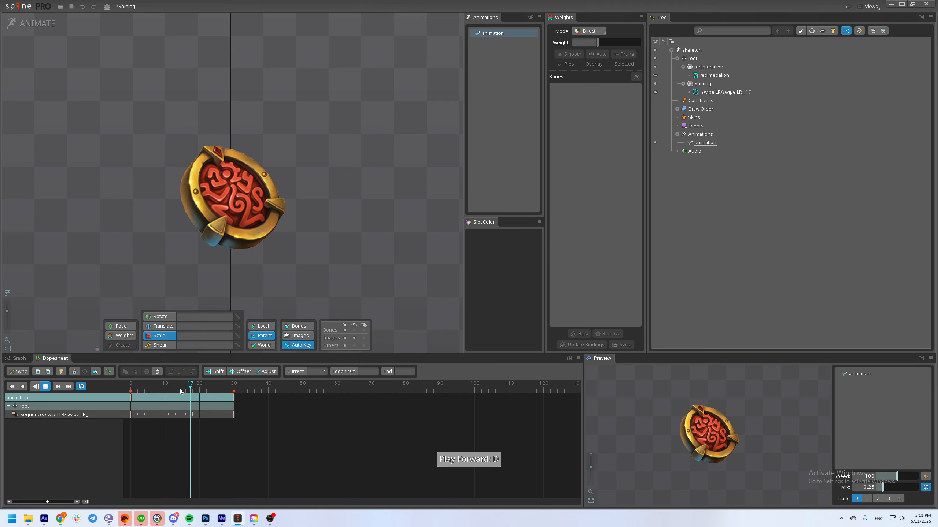
Scrub the opening frames of the animation and select the first sequence key to review the shine's timing and playback mode.
left_click_drag(348, 239, 339, 254)
key("d")
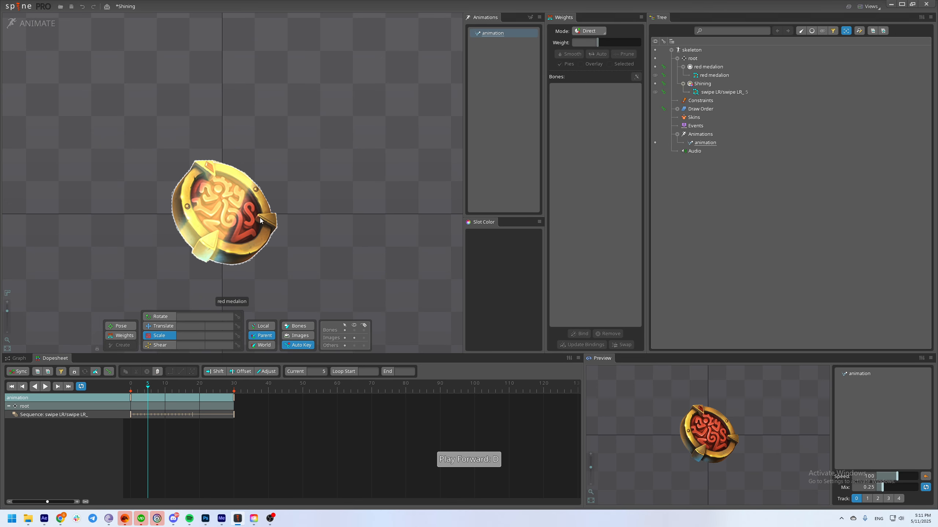
left_click_drag(150, 391, 180, 413)
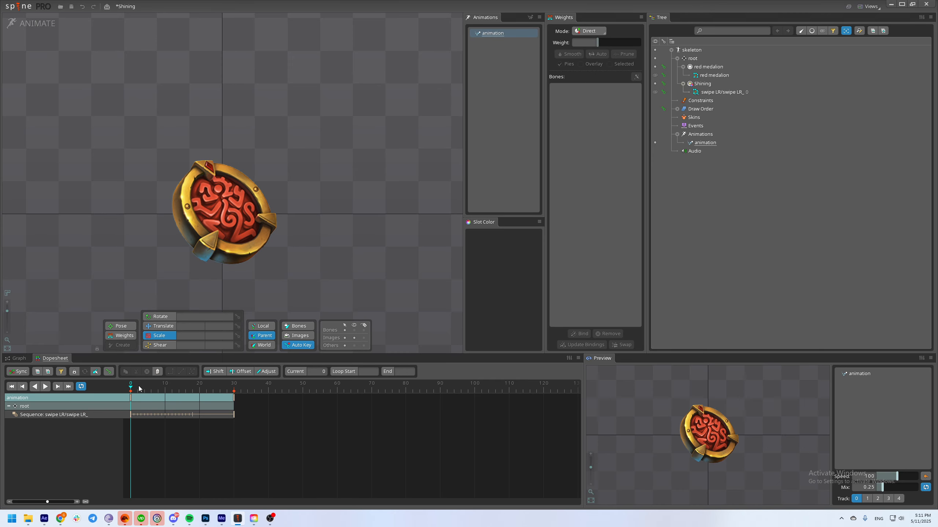
left_click_drag(144, 392, 159, 393)
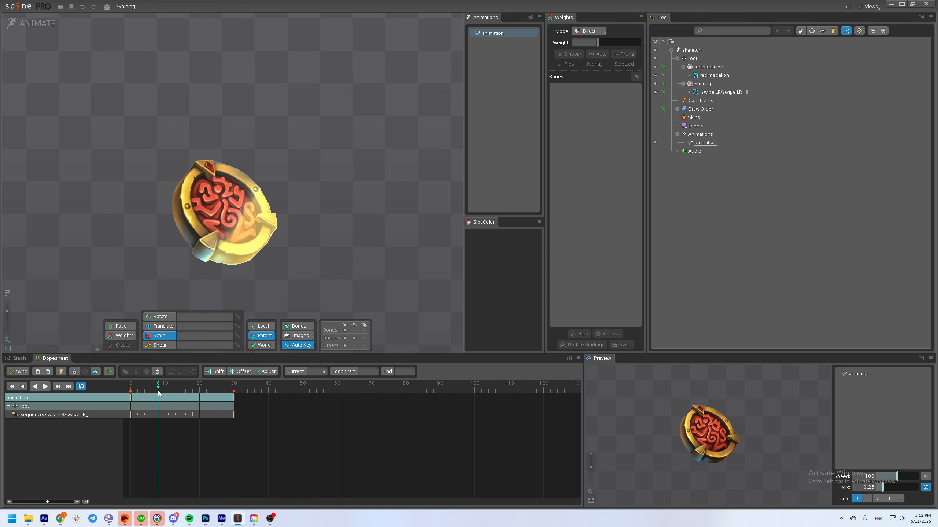
left_click(131, 416)
left_click_drag(155, 390, 134, 392)
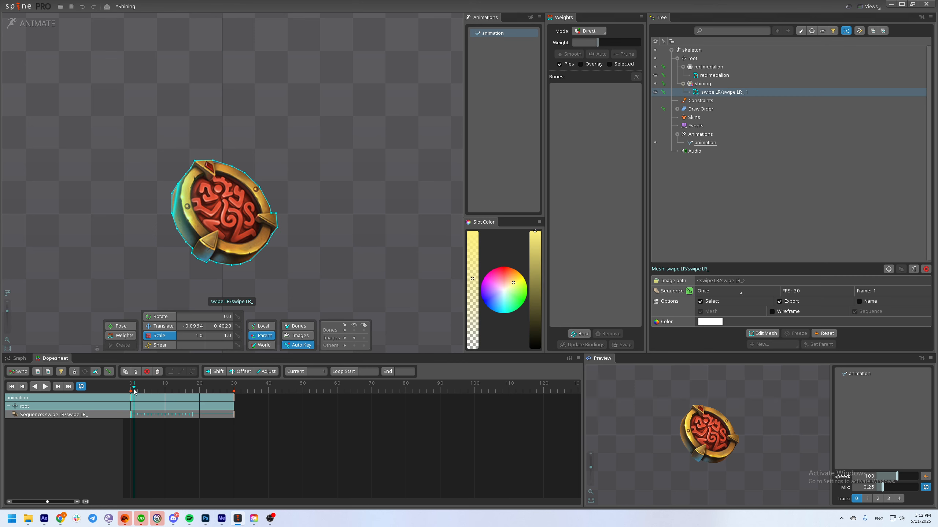
Open the recent project Eldorado Icons, saving the changes to the Shining project.
left_click(17, 10)
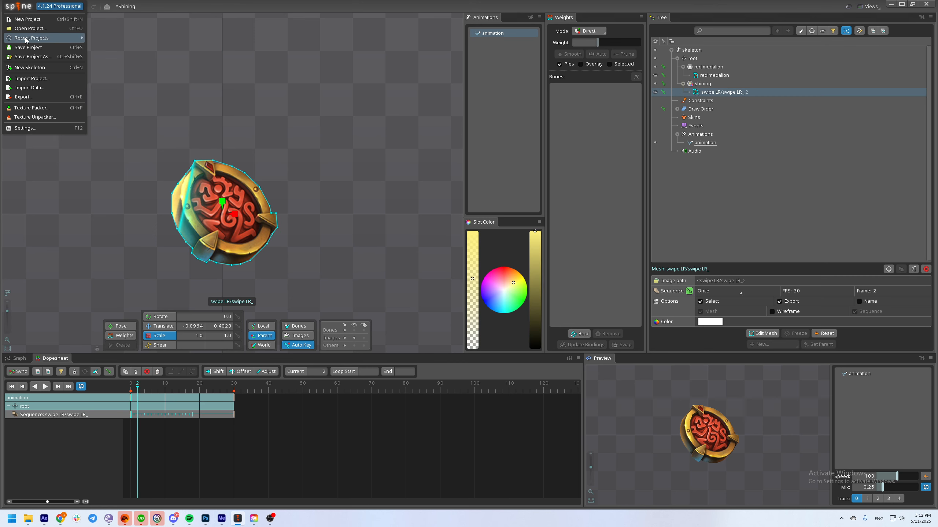
mouse_move(48, 37)
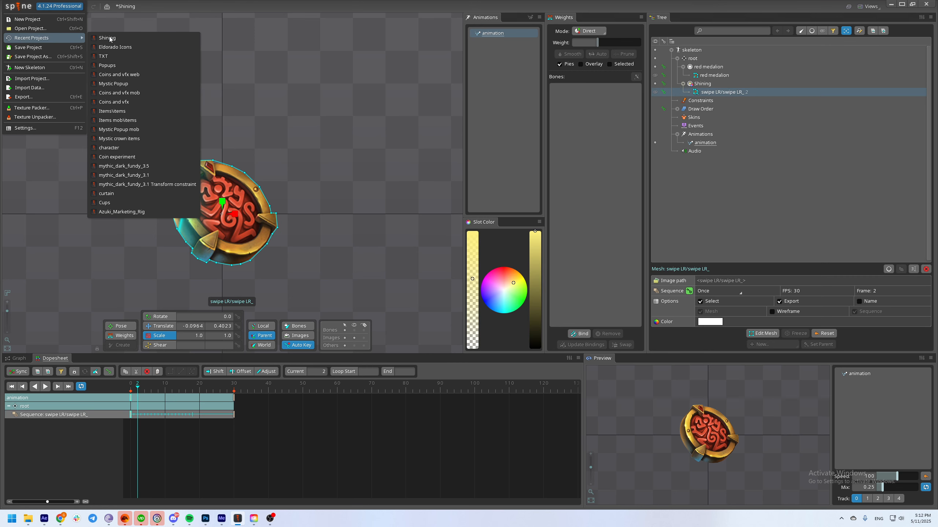
left_click(145, 47)
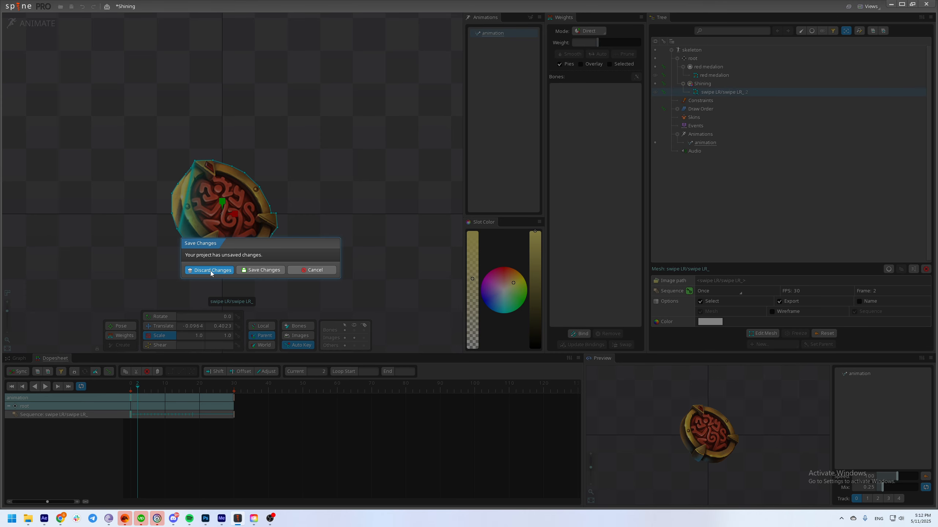
left_click(252, 271)
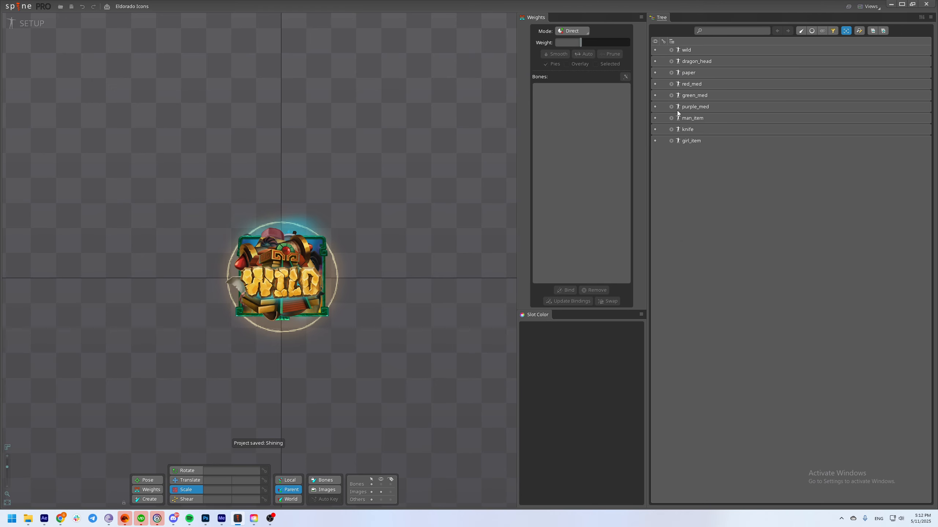
Hide all skeletons in the Eldorado Icons project except dragon_head.
left_click_drag(655, 50, 655, 141)
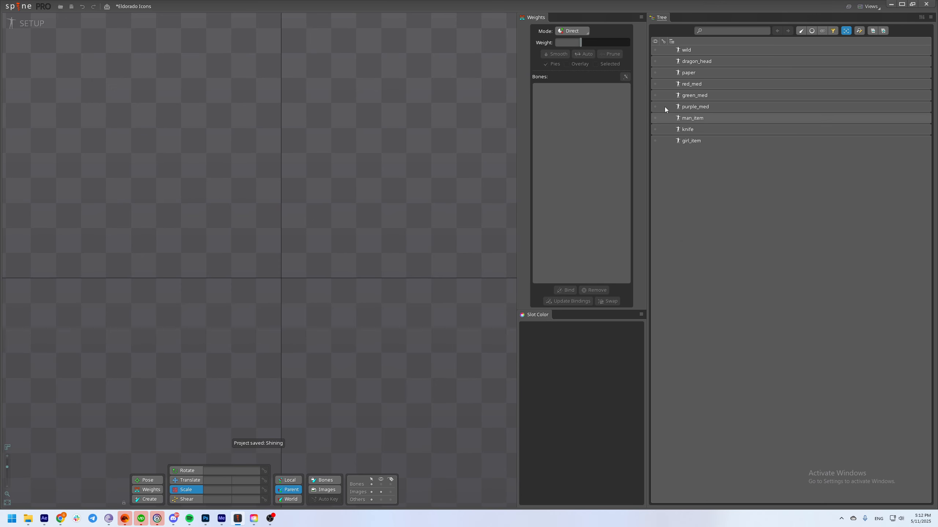
left_click(654, 61)
scroll(354, 273, "up", 2)
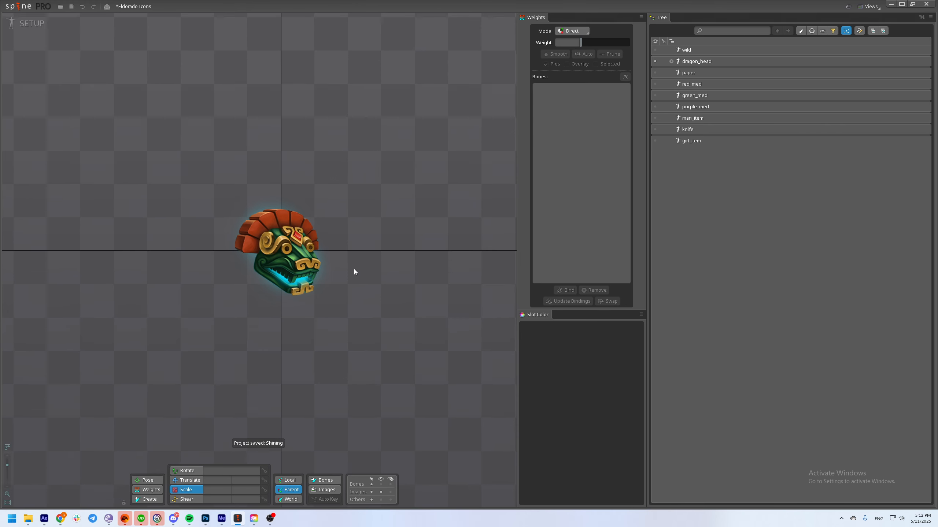
Select the dragon head's head, chin and crown meshes one by one in the viewport to review how the icon is split.
scroll(353, 272, "up", 5)
left_click(360, 248)
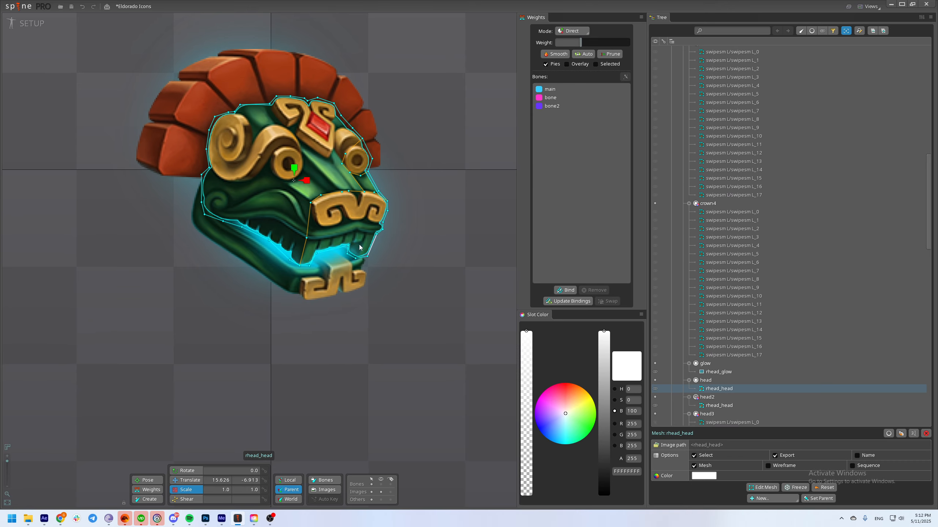
left_click(275, 261)
left_click_drag(309, 261, 309, 297)
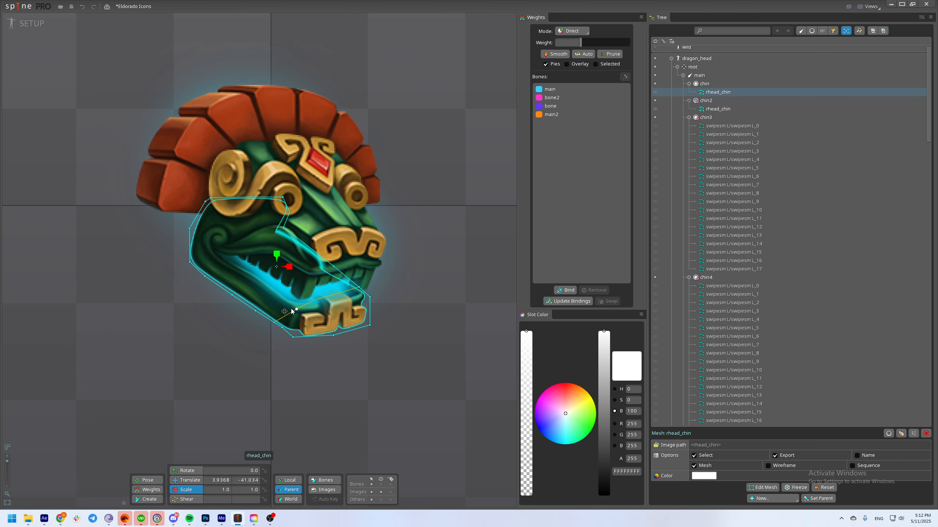
left_click(203, 149)
left_click_drag(426, 207, 404, 229)
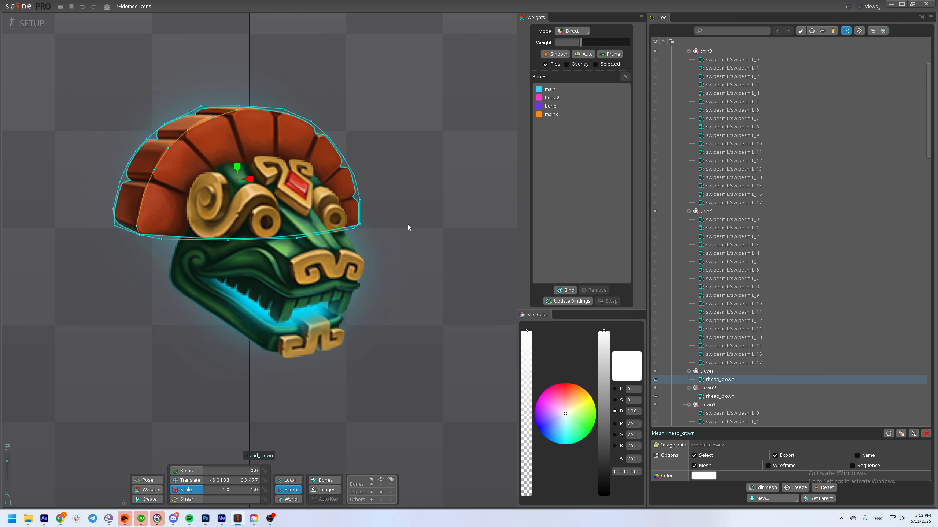
Switch to Animate mode and scrub the dragon head's win animation to frame 7 to examine the swipe shine.
key("ctrl+Tab")
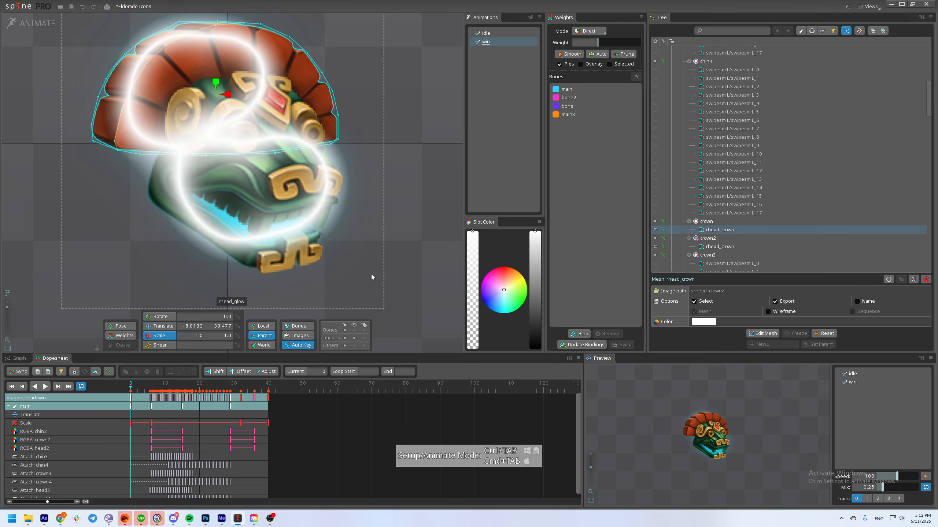
left_click_drag(143, 391, 156, 395)
scroll(199, 275, "down", 2)
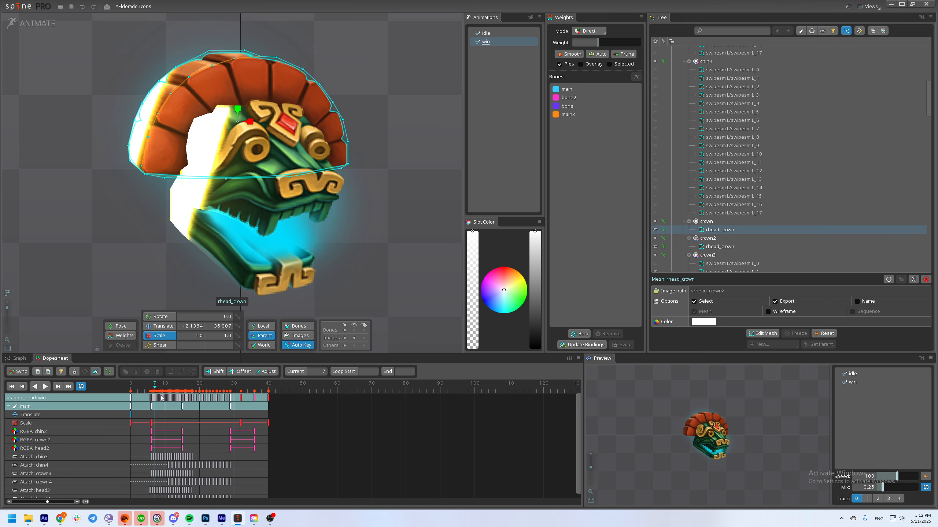
mouse_move(159, 388)
left_mouse_down()
mouse_move(145, 388)
mouse_move(219, 383)
mouse_move(154, 383)
left_mouse_up()
Select the rhead_chin mesh, then the chin2 and chin3 slots to review the layers stacked over the chin.
left_click(262, 256)
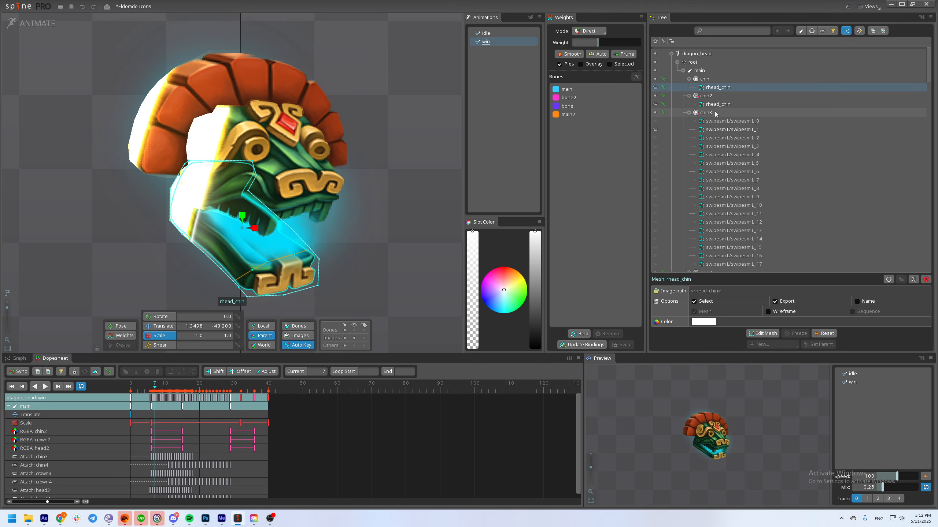
left_click(724, 97)
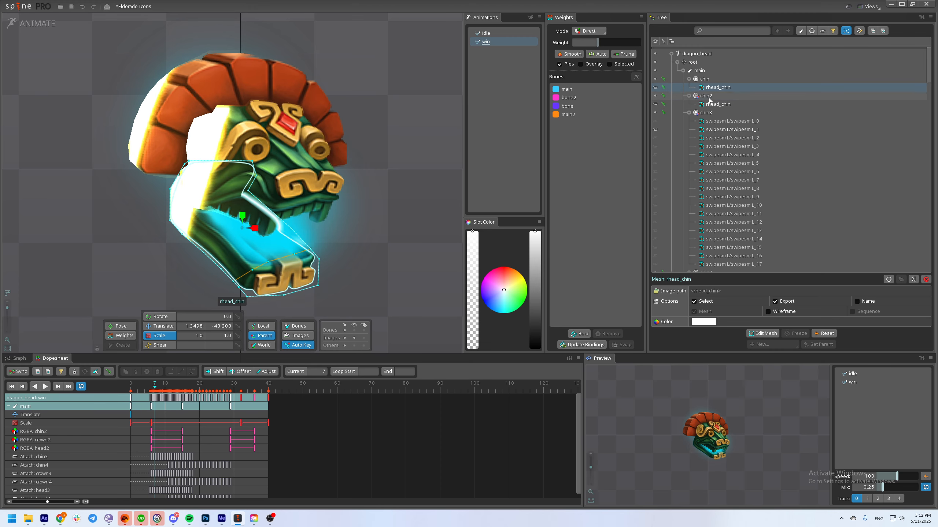
scroll(384, 264, "up", 2)
scroll(384, 264, "up", 1)
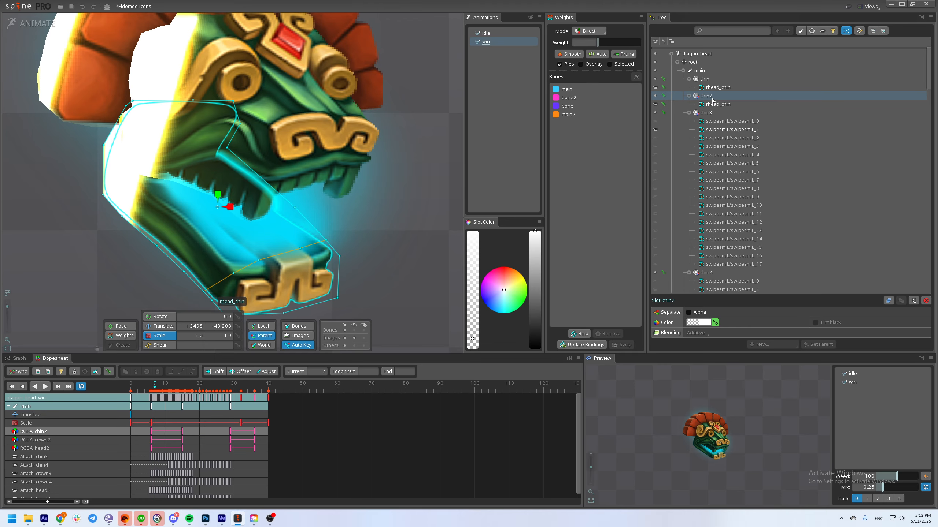
left_click(710, 113)
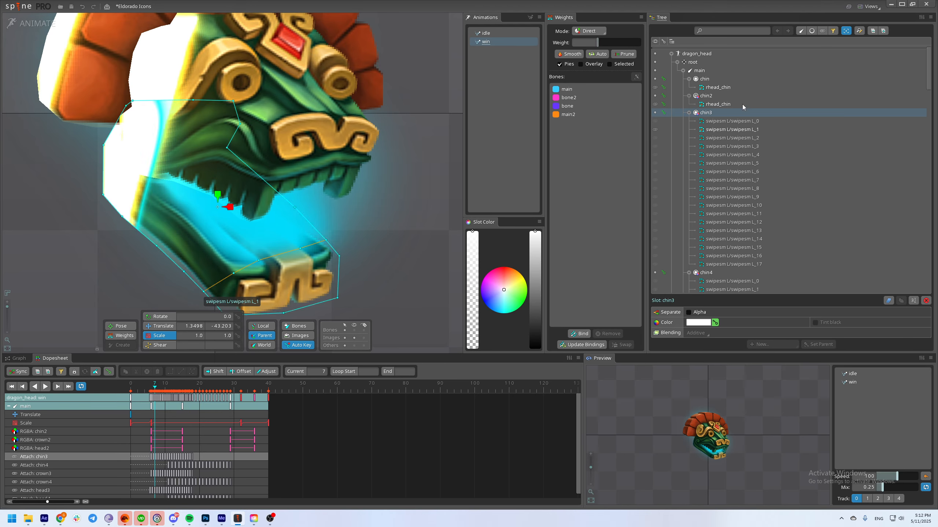
Scrub to frame 26 and select the swipesm L_0 mesh under chin3 to review the slot's swipe sequence meshes.
left_click_drag(156, 386, 220, 388)
scroll(716, 78, "down", 3)
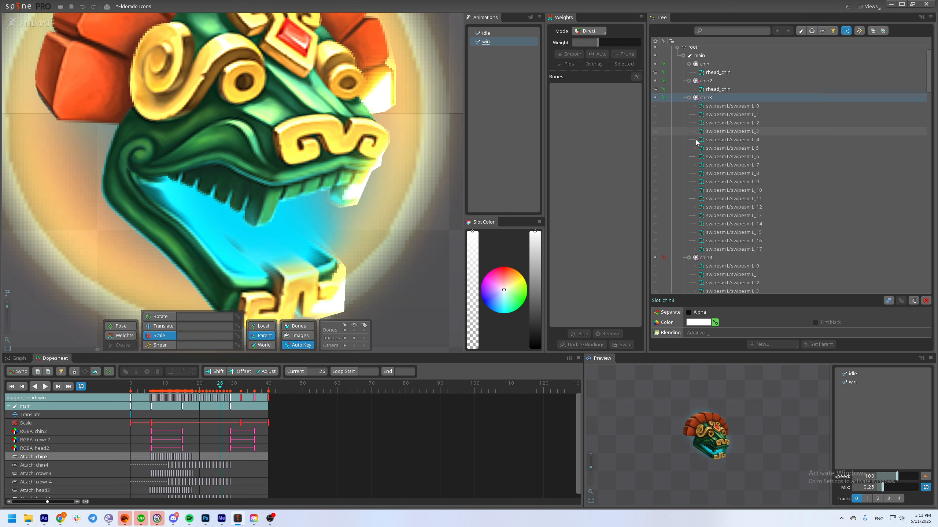
scroll(737, 212, "up", 3)
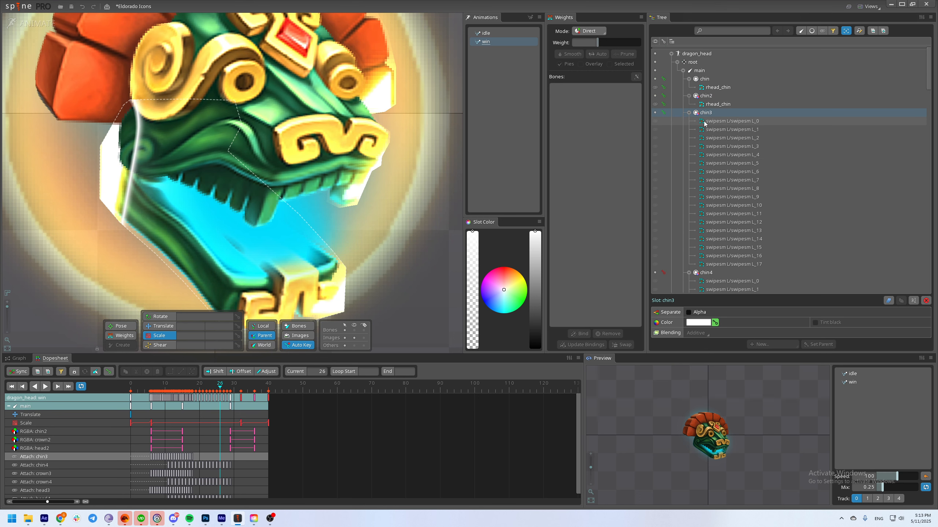
scroll(305, 286, "down", 5)
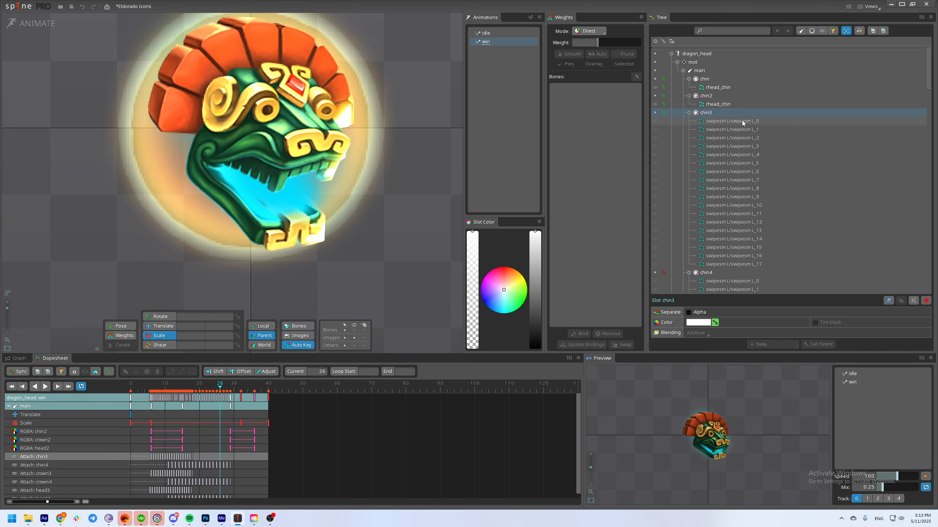
left_click(742, 121)
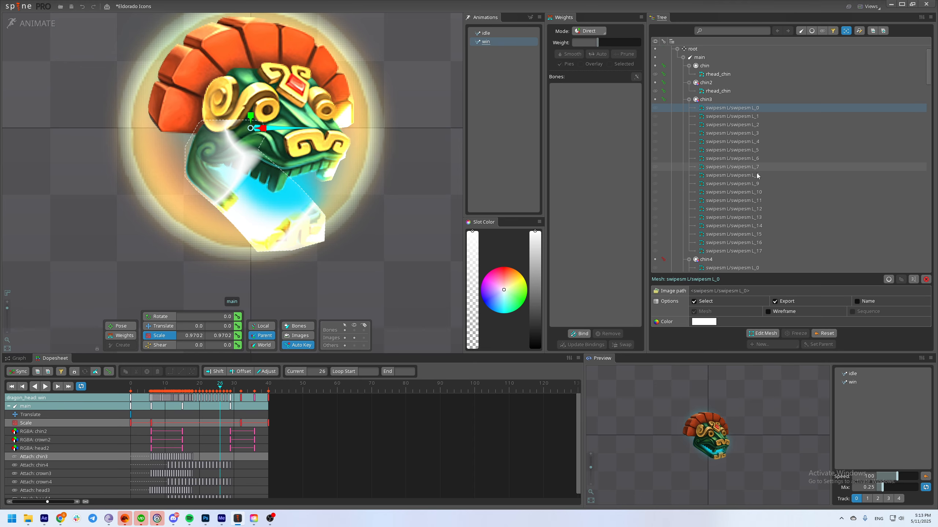
scroll(756, 173, "down", 2)
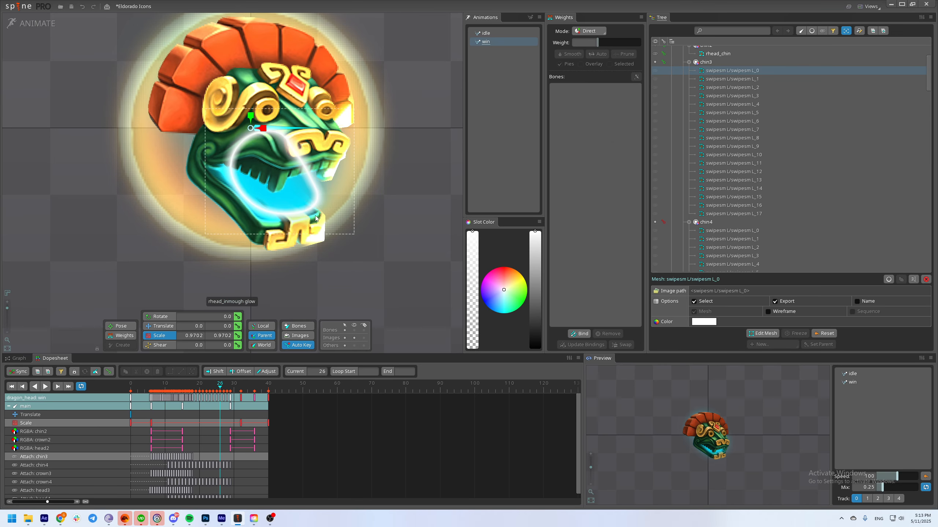
left_click_drag(376, 230, 372, 262)
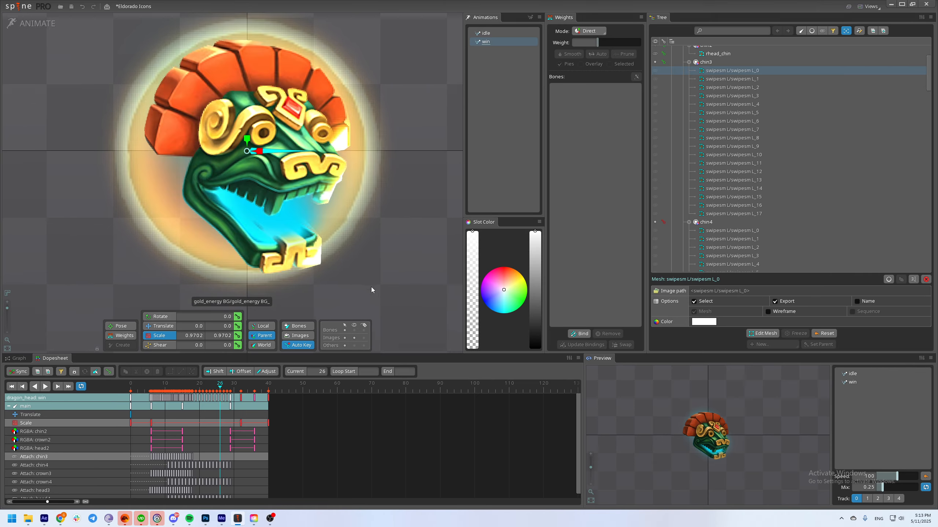
Play the dragon head's win animation from the start with everything deselected.
left_click(130, 392)
key("d")
scroll(435, 264, "down", 3)
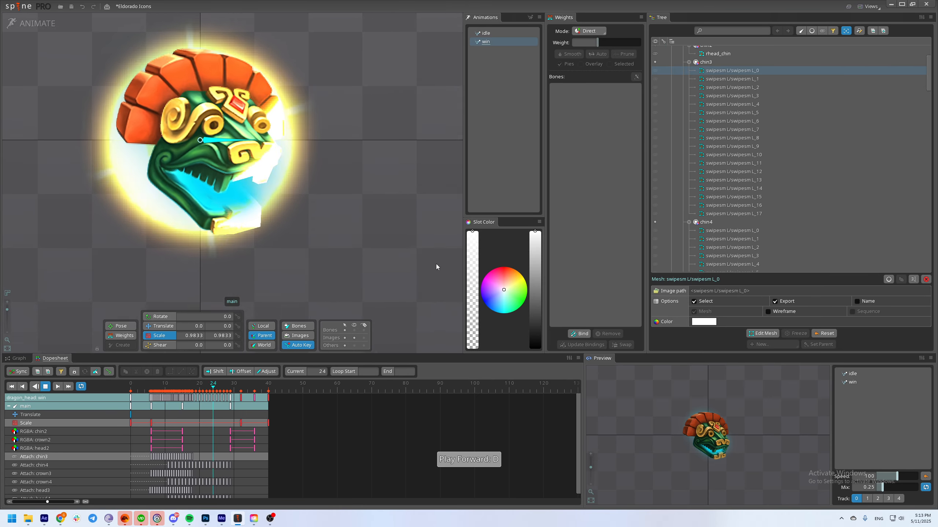
key("Escape")
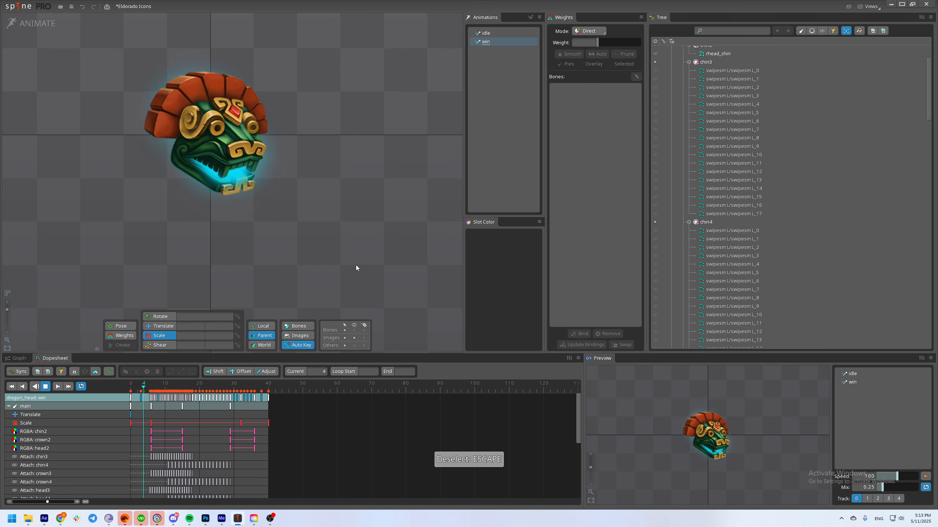
key("d")
Scrub the win animation between frames 5 and 12 to examine the shine crossing the dragon head up close.
left_click_drag(142, 392, 172, 397)
scroll(178, 428, "down", 3)
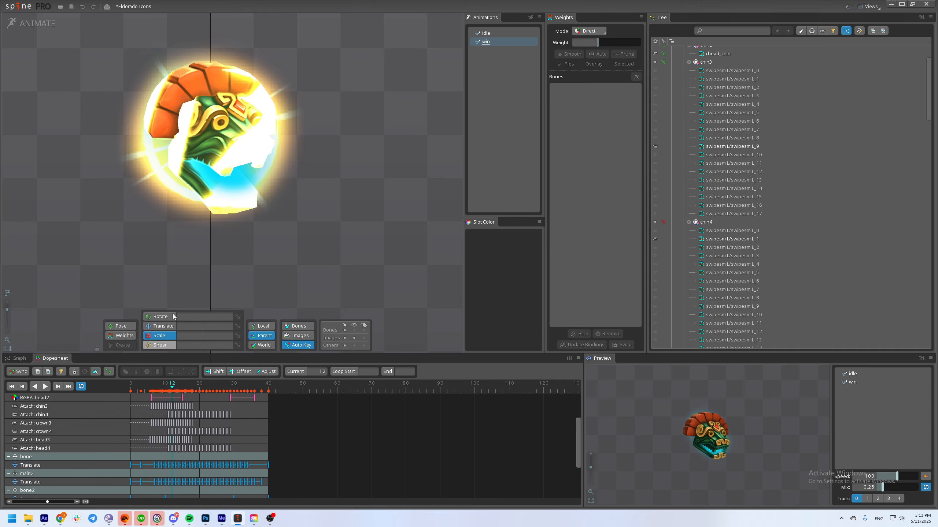
scroll(195, 253, "up", 5)
left_click(148, 389)
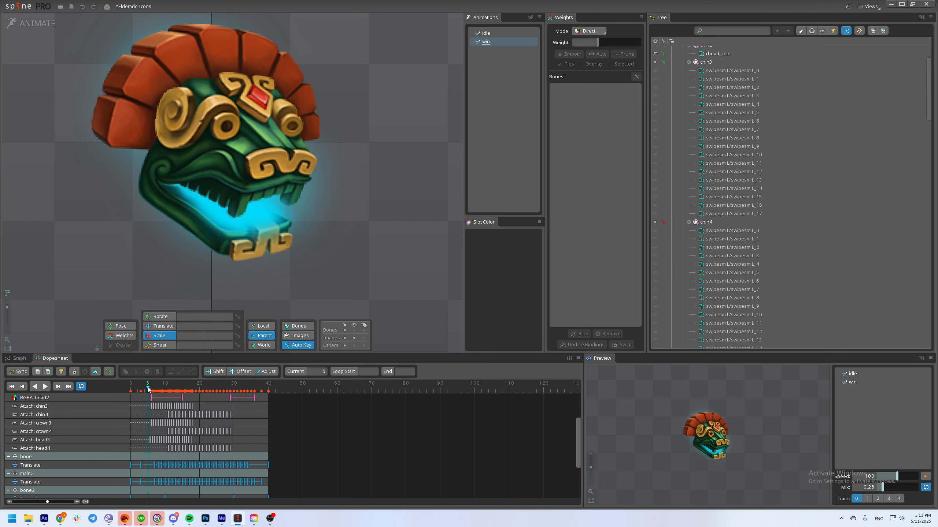
left_click_drag(148, 390, 162, 390)
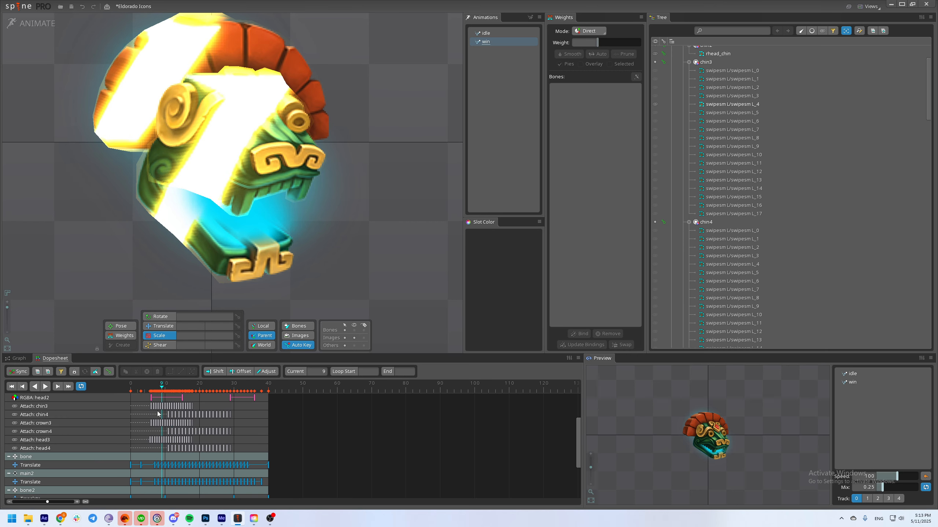
Select the chin3 and chin4 attachment tracks, scrub to frame 19 to compare their timing, and play the animation.
left_click(65, 408)
left_click(63, 461)
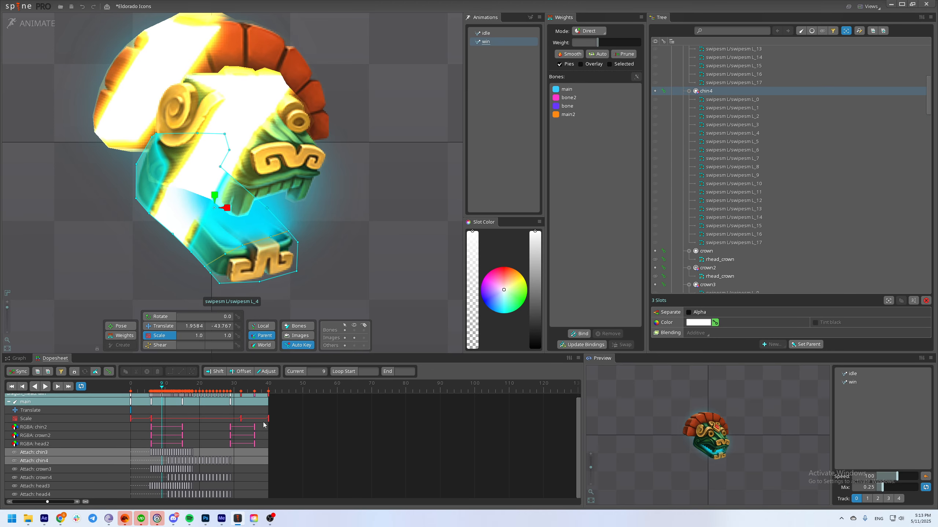
mouse_move(160, 391)
left_mouse_down()
mouse_move(186, 388)
mouse_move(144, 390)
mouse_move(169, 391)
left_mouse_up()
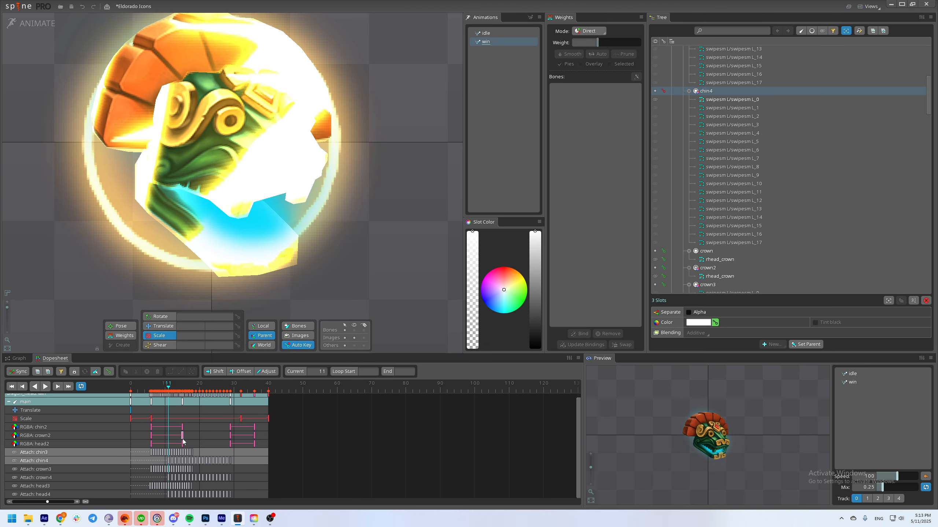
left_click(208, 452)
left_click_drag(149, 389, 197, 396)
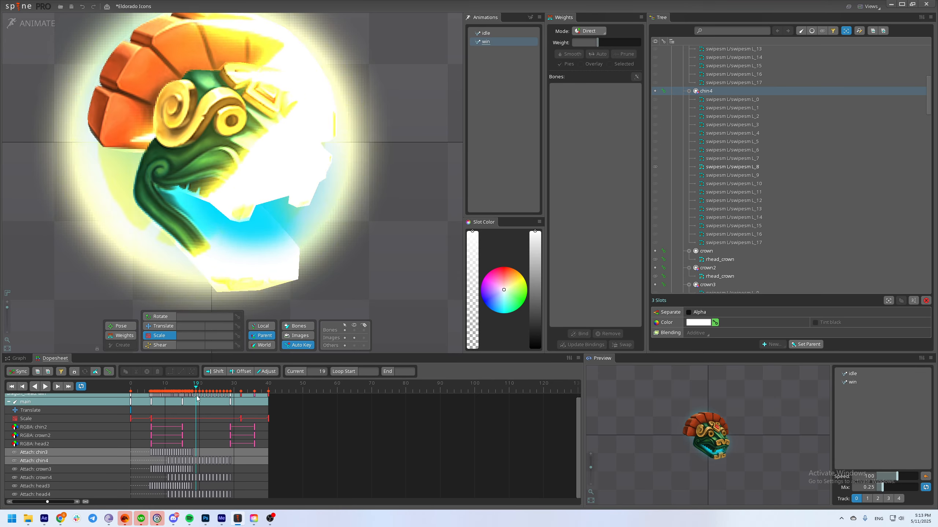
key("d")
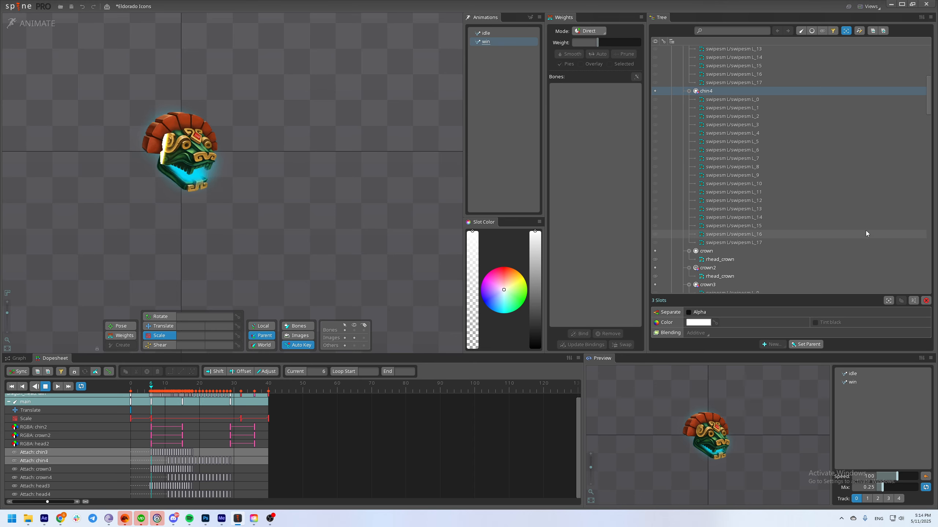
Collapse and hide the dragon_head skeleton and show the paper skeleton instead.
scroll(866, 230, "up", 7)
left_click(671, 61)
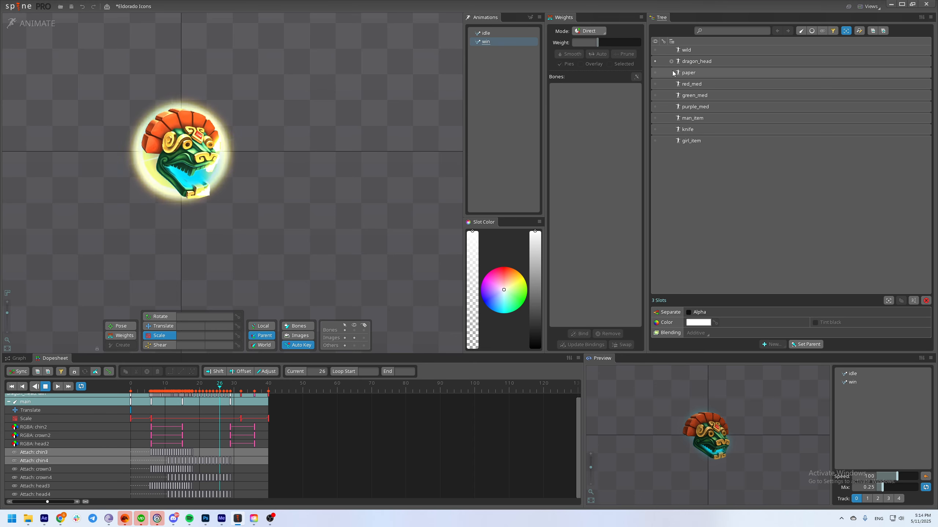
left_click(655, 62)
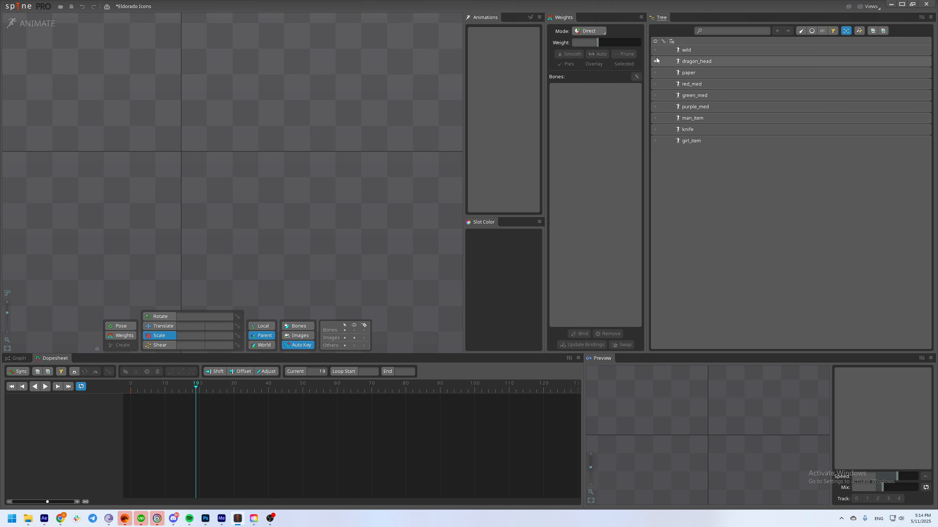
left_click(654, 74)
Scrub the paper scroll's win animation to frame 15 to examine the shine on its gold caps.
scroll(314, 192, "up", 1)
left_click_drag(294, 177, 430, 236)
scroll(360, 193, "up", 2)
scroll(413, 268, "up", 1)
left_click_drag(413, 268, 365, 281)
left_click_drag(132, 386, 182, 387)
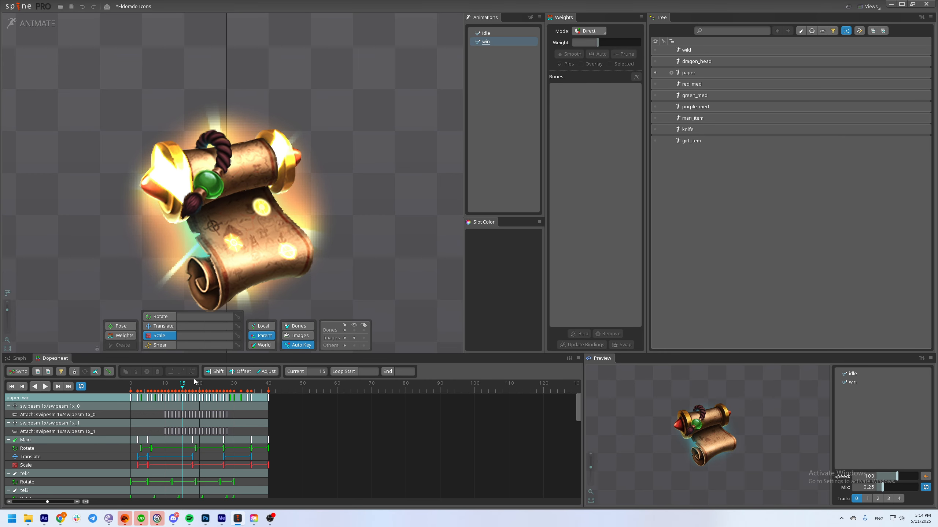
Select the swipe mesh on the scroll's left gold cap and scrub to frame 32 to review its attachment sequence.
left_click(162, 162)
scroll(165, 151, "up", 2)
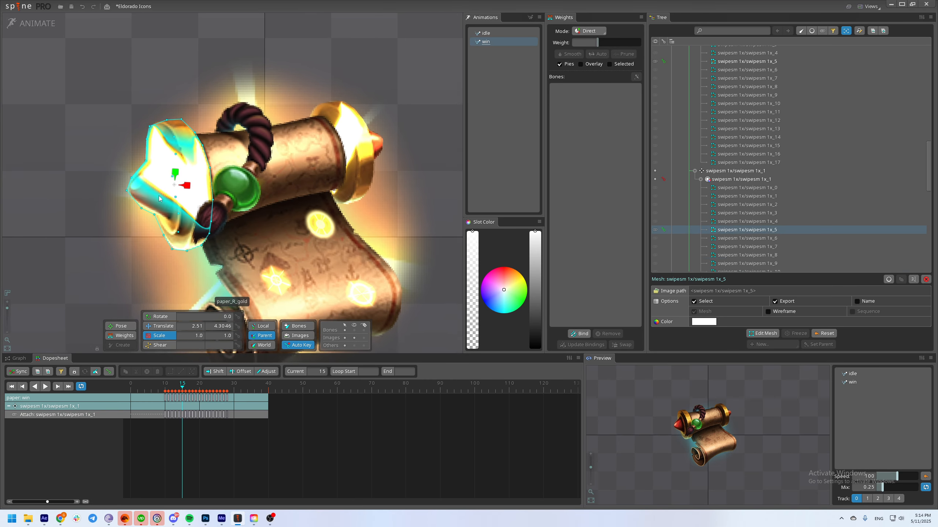
left_click_drag(165, 386, 240, 386)
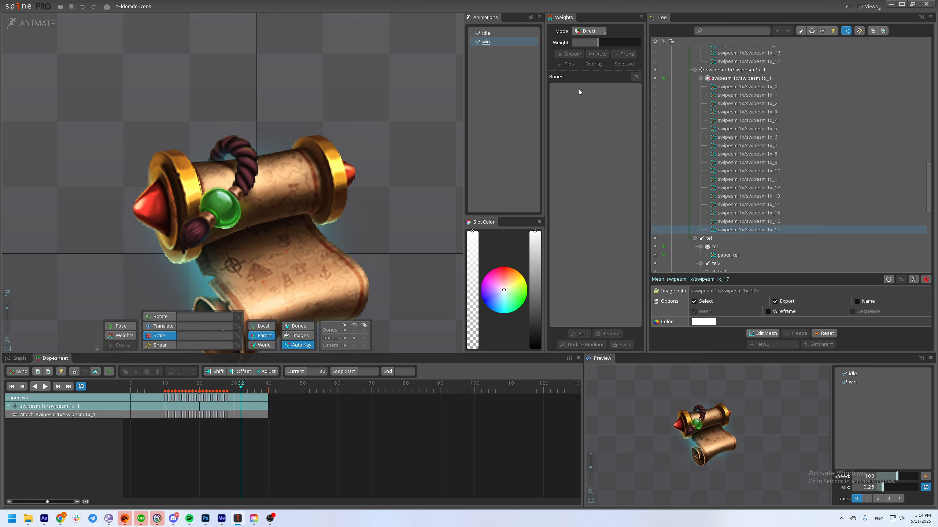
Collapse and hide the paper skeleton and show dragon_head again.
scroll(733, 81, "up", 7)
scroll(682, 77, "up", 15)
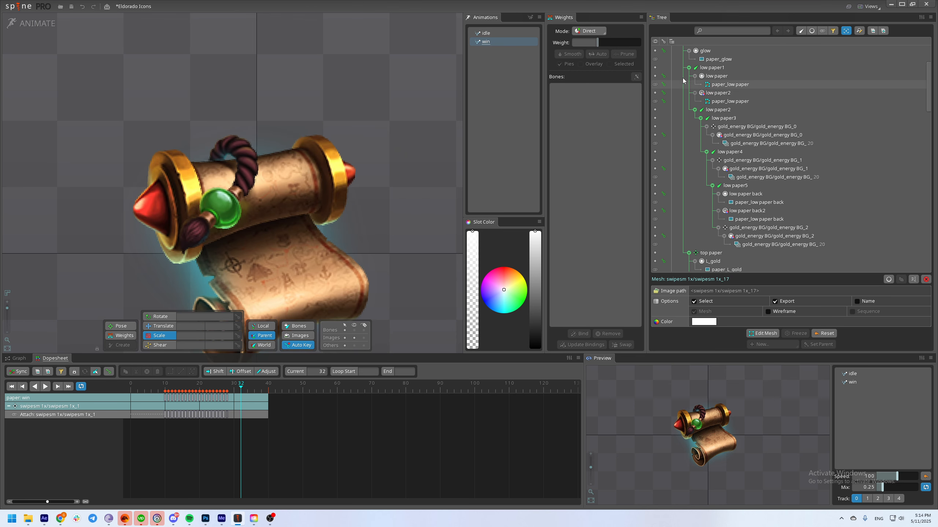
left_click(669, 73)
left_click(655, 73)
left_click(655, 61)
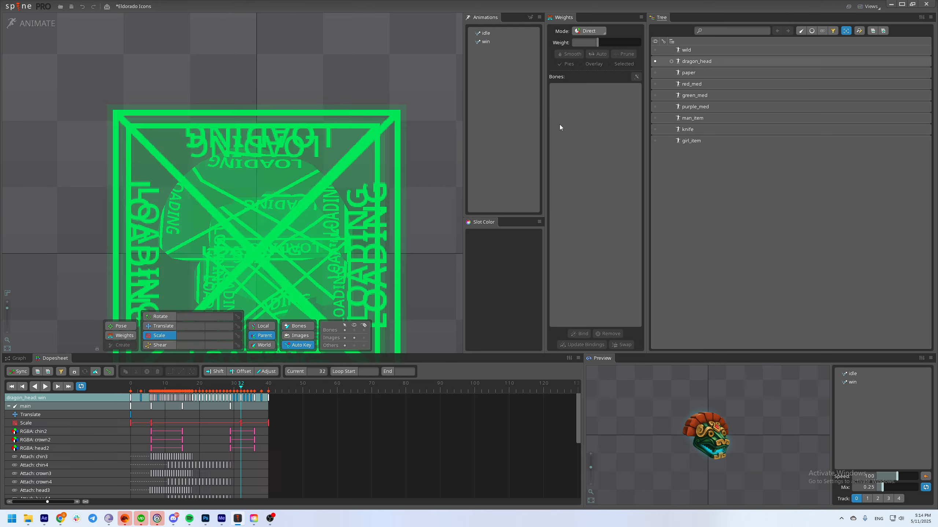
Scrub the dragon head's win animation from frame 6 to frame 11 and select the rhead_chin mesh to examine its shine layers.
mouse_move(165, 387)
left_mouse_down()
mouse_move(200, 387)
mouse_move(151, 389)
left_mouse_up()
left_click_drag(332, 207, 326, 132)
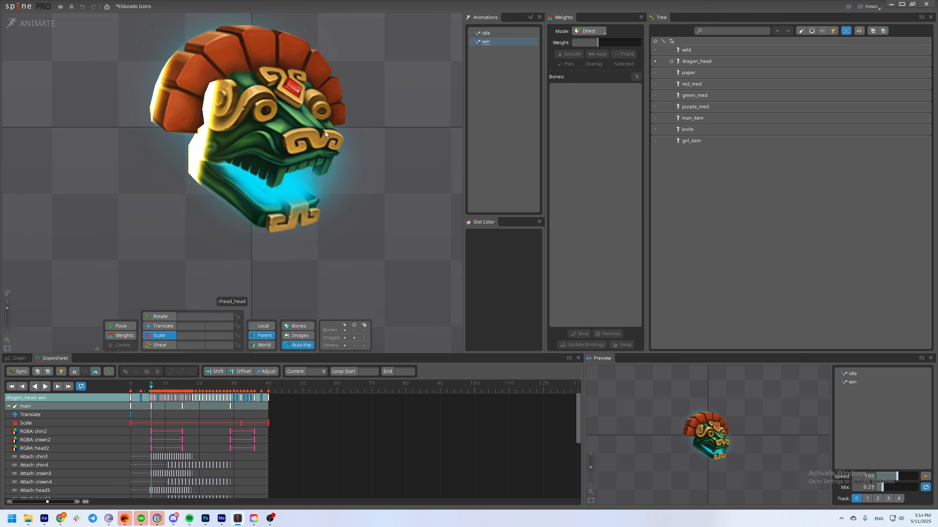
scroll(247, 200, "up", 3)
left_click_drag(247, 200, 244, 222)
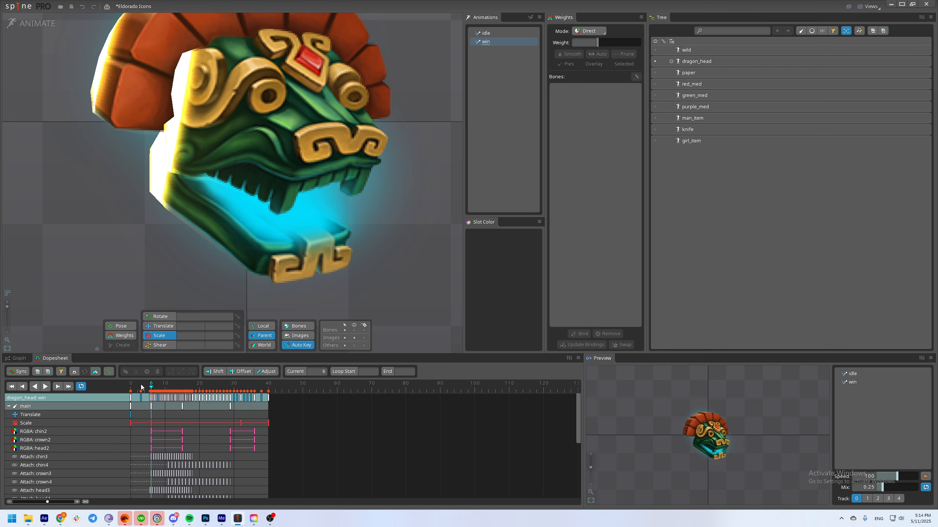
left_click_drag(142, 387, 168, 387)
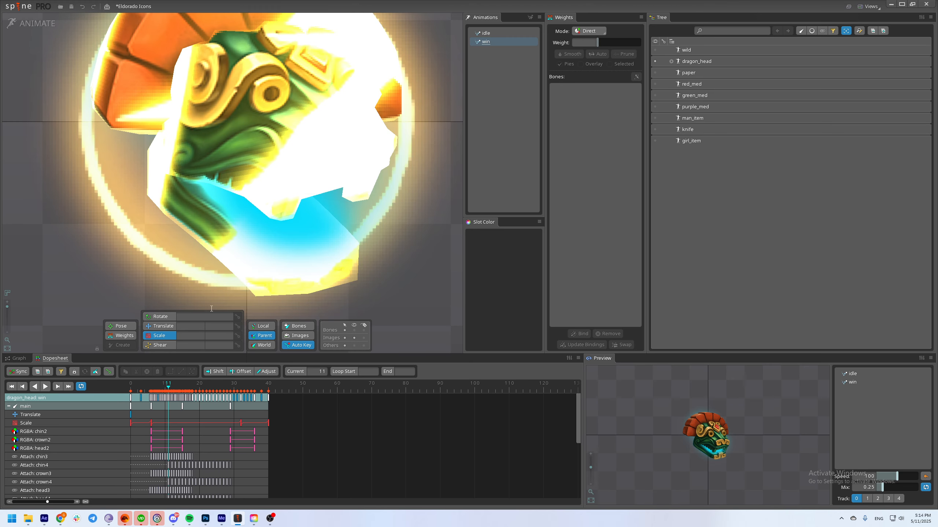
left_click(222, 248)
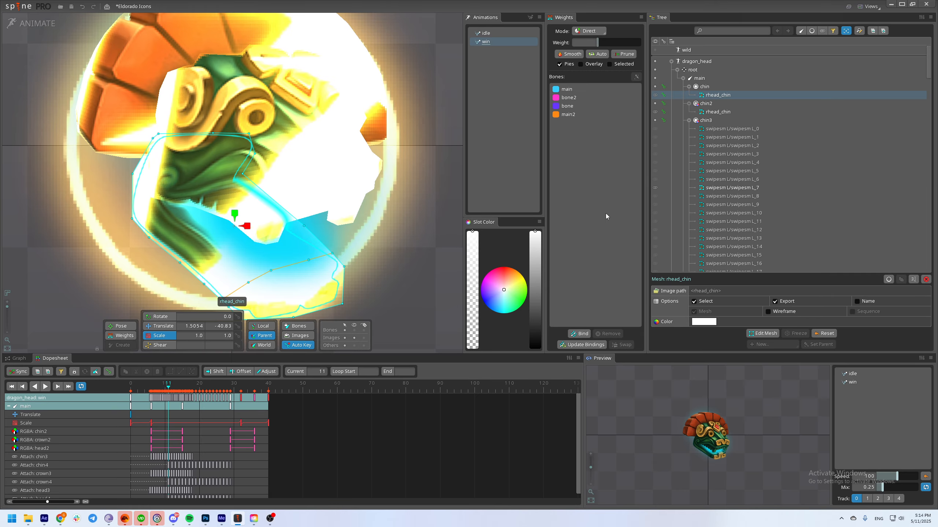
View the dragon head in its setup pose and return to Animate mode.
scroll(342, 253, "down", 2)
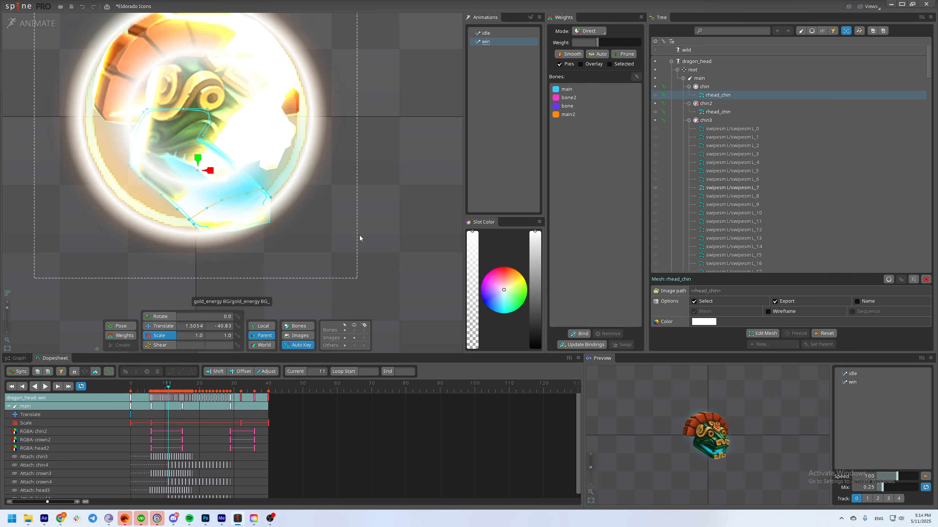
key("ctrl+Tab")
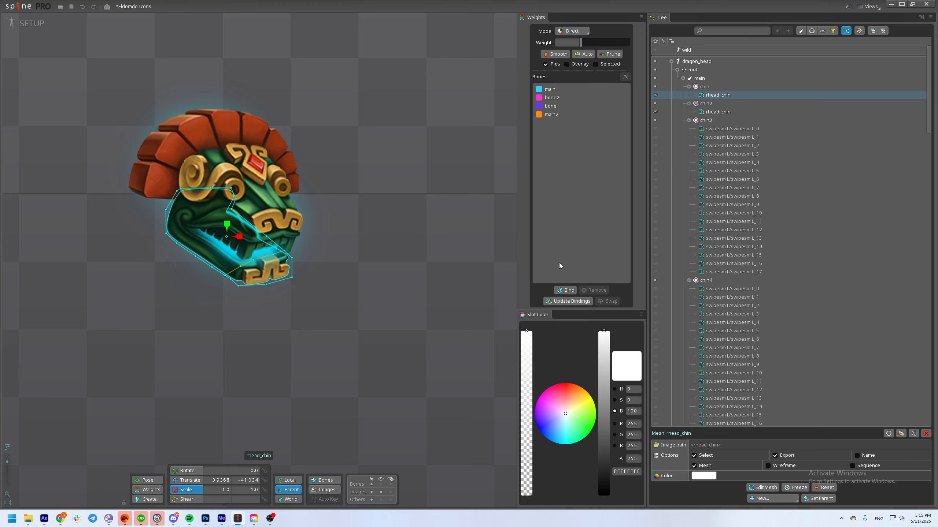
key("ctrl+Tab")
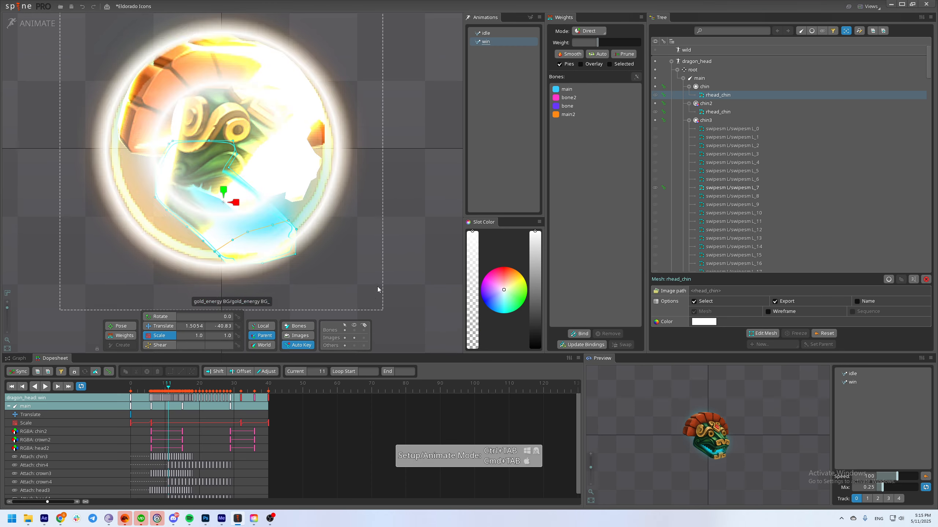
Play the dragon head's win animation and scrub it to frame 30 to review the full shine sweep.
key("d")
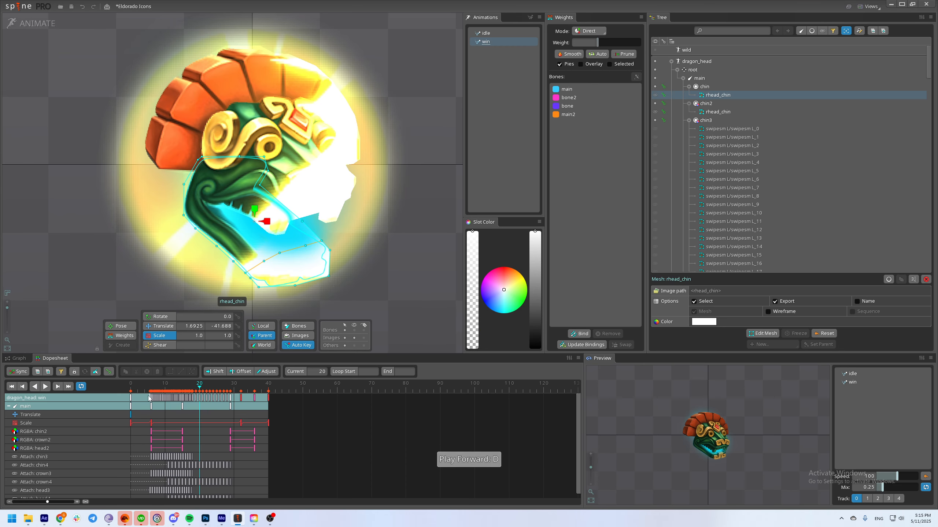
left_click_drag(149, 397, 259, 391)
left_click_drag(151, 399, 238, 402)
Save the Eldorado Icons project.
scroll(345, 282, "down", 5)
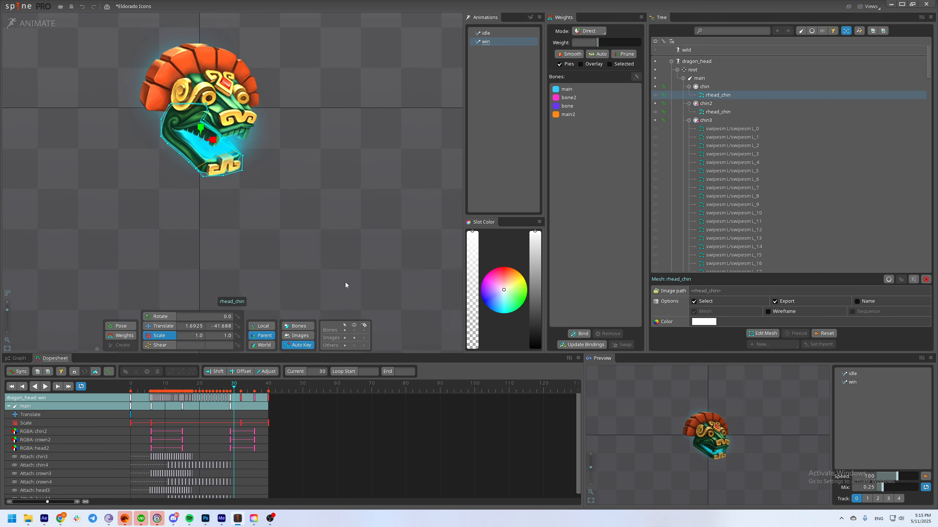
key("ctrl+s")
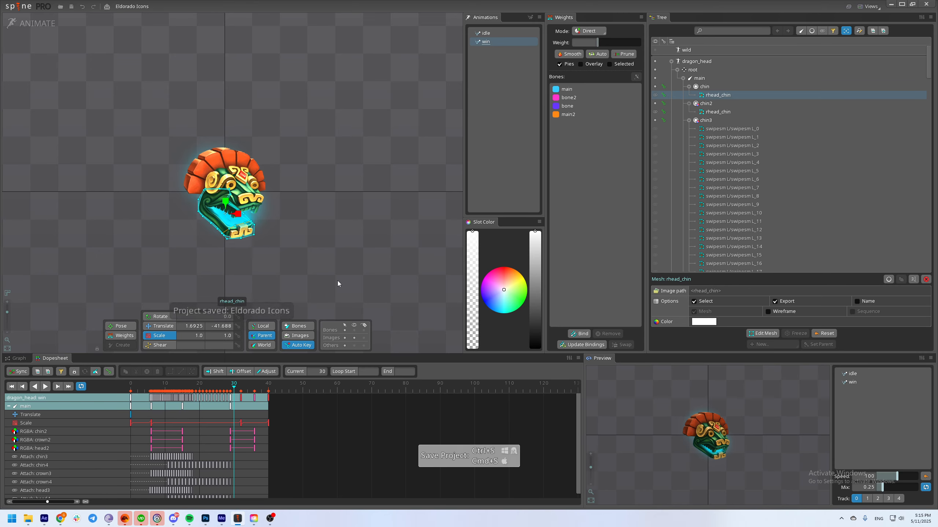
left_click_drag(309, 274, 336, 285)
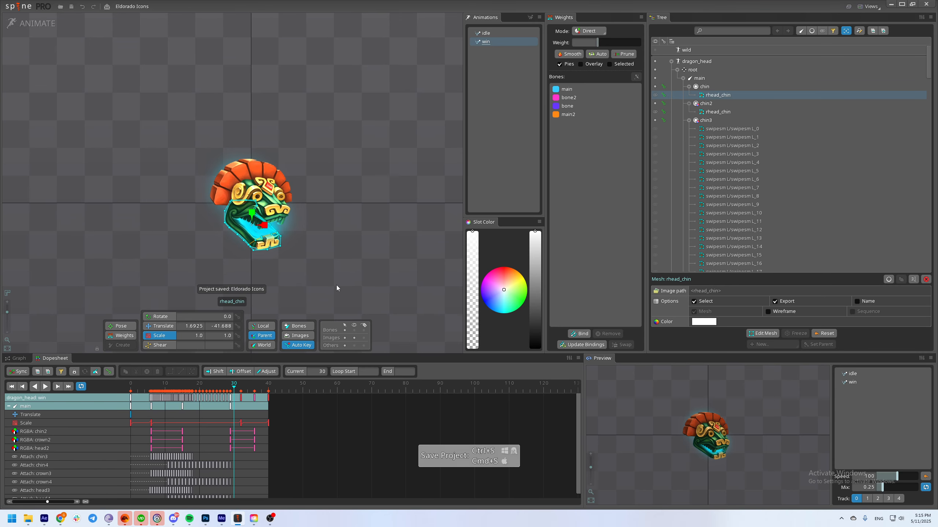